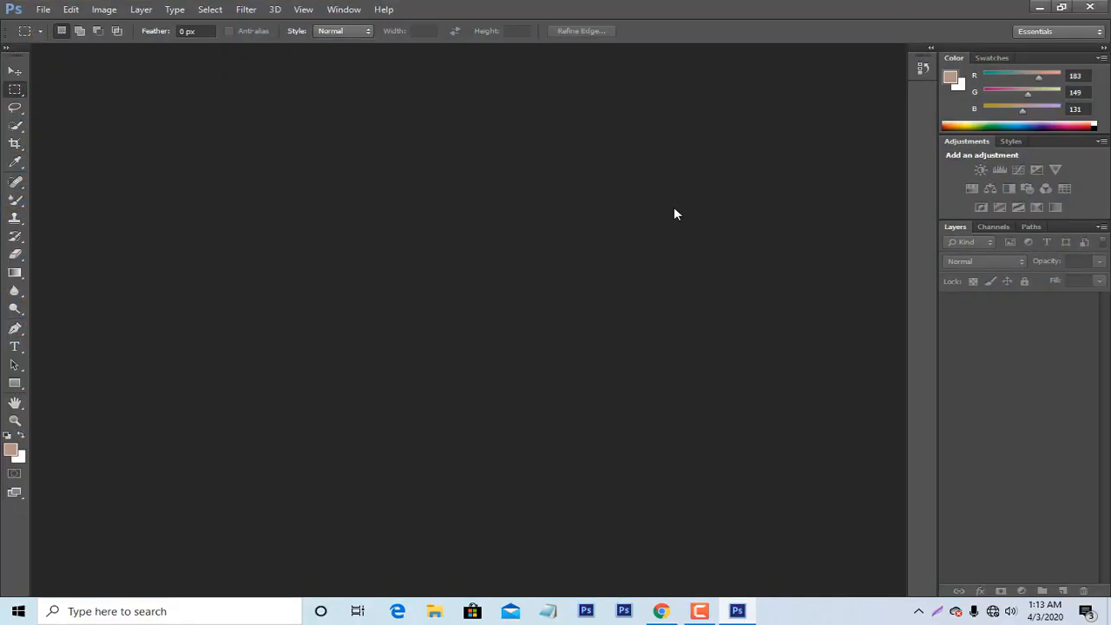
- Open the image unnamed, the portrait of the red-haired woman, from New folder
click(43, 9)
click(52, 36)
scroll(682, 322, down, 5)
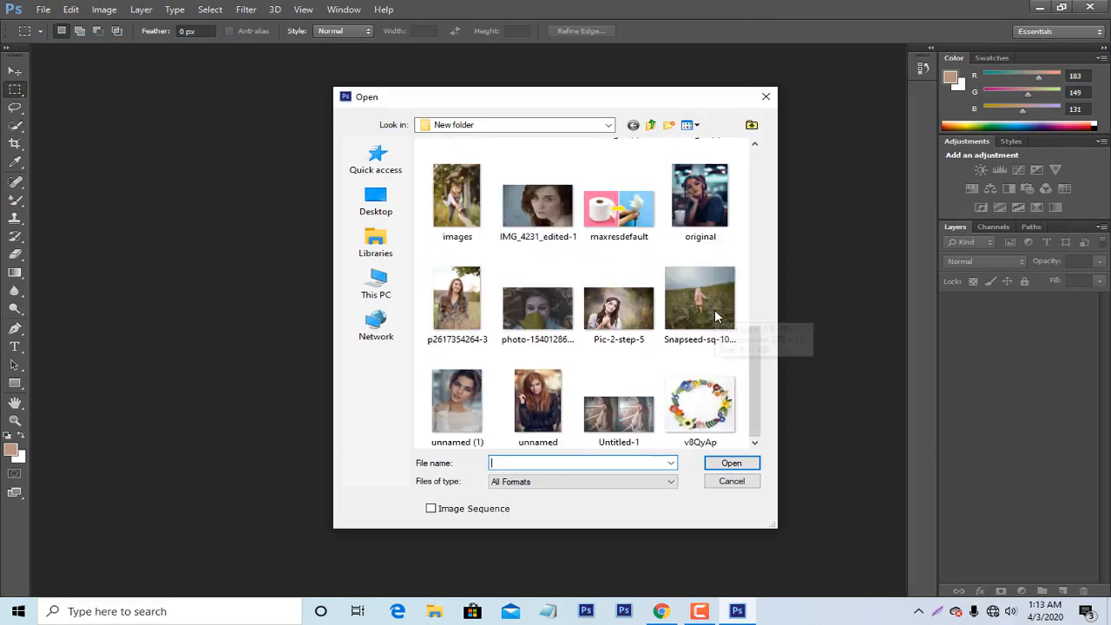
double_click(516, 395)
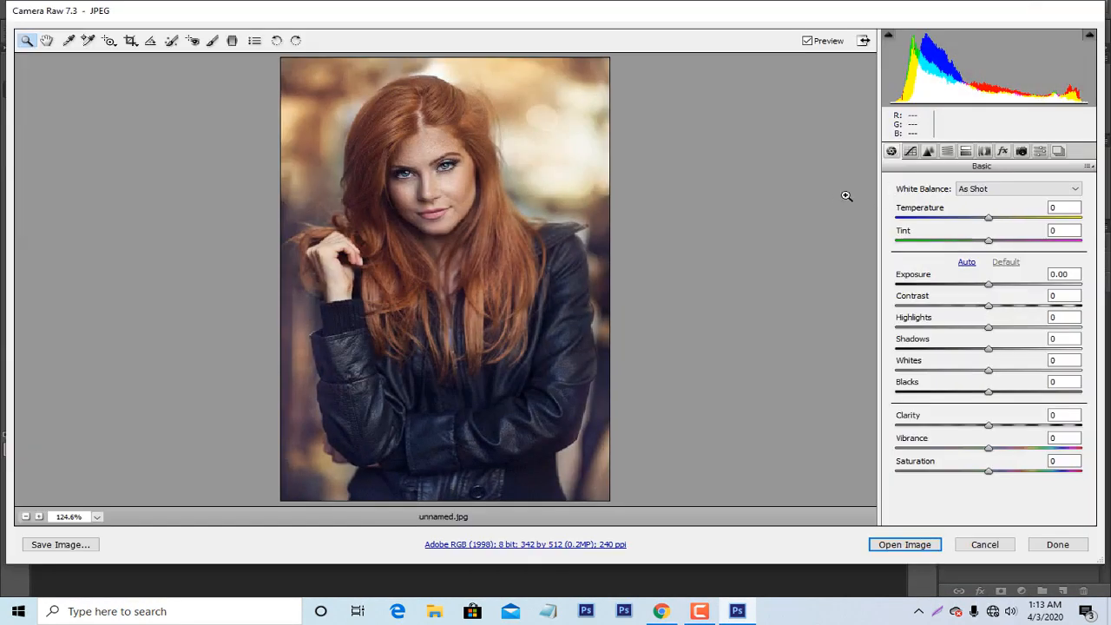
- Set Highlights -17, Shadows -10, Whites +14, Blacks +5 and Oranges luminance -8, and open the image with its embedded profile discarded
drag(1009, 331, 1003, 406)
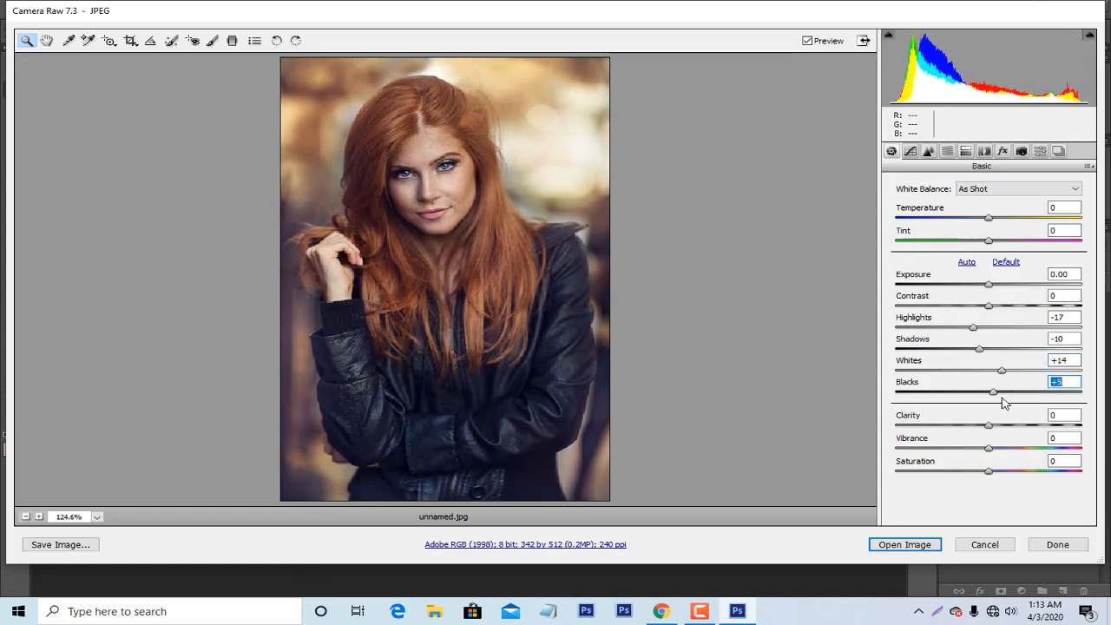
click(948, 152)
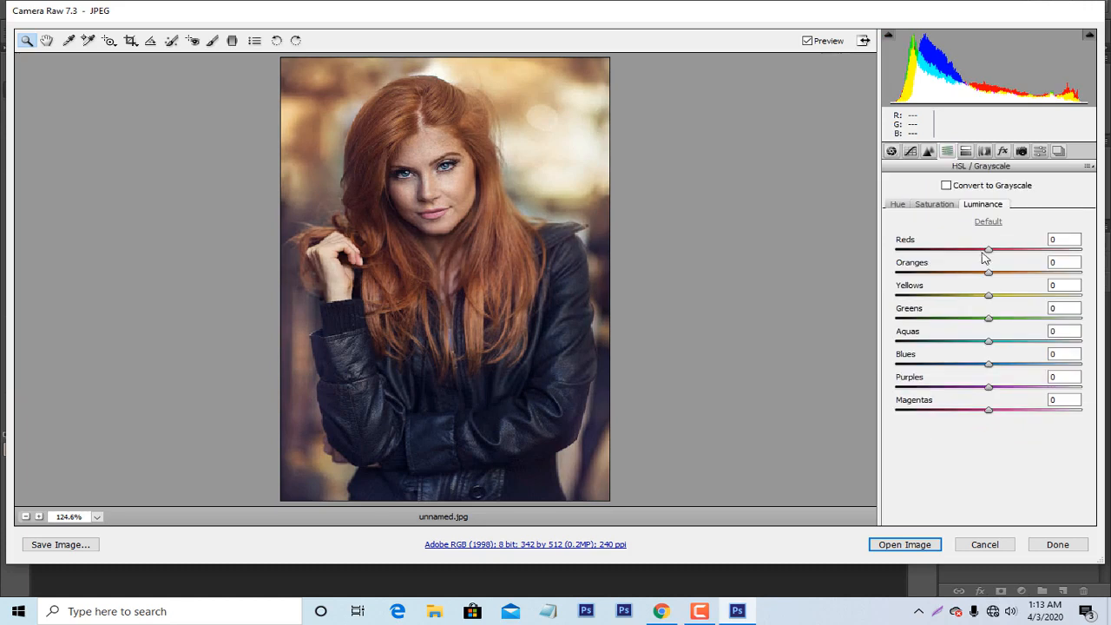
drag(1005, 277, 984, 290)
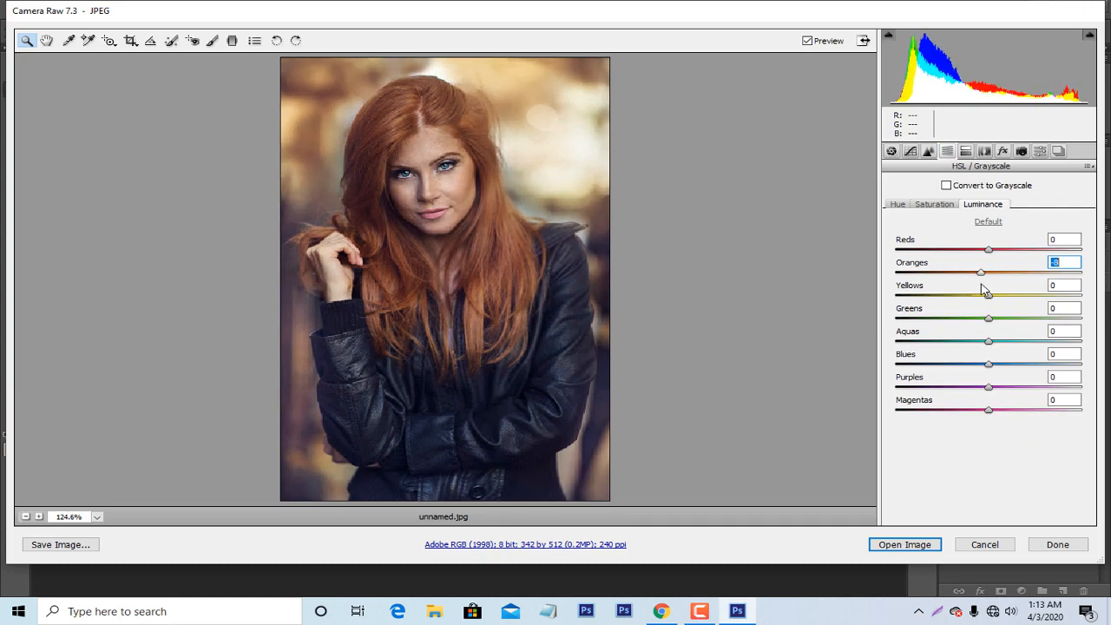
click(927, 547)
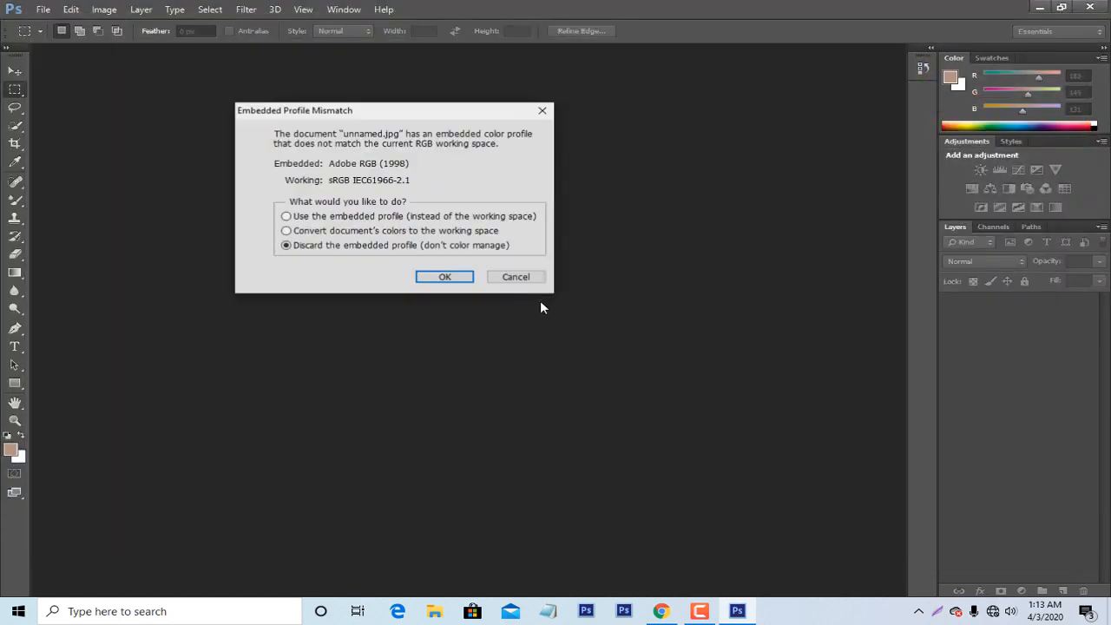
click(443, 277)
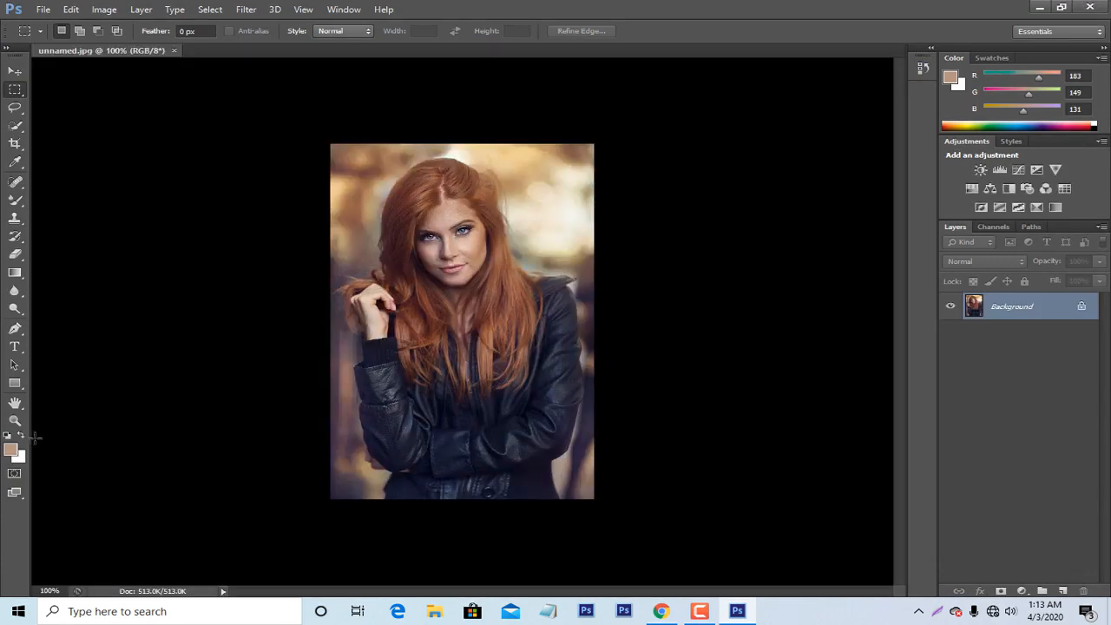
- Duplicate the Background layer for retouching the woman's face
click(15, 420)
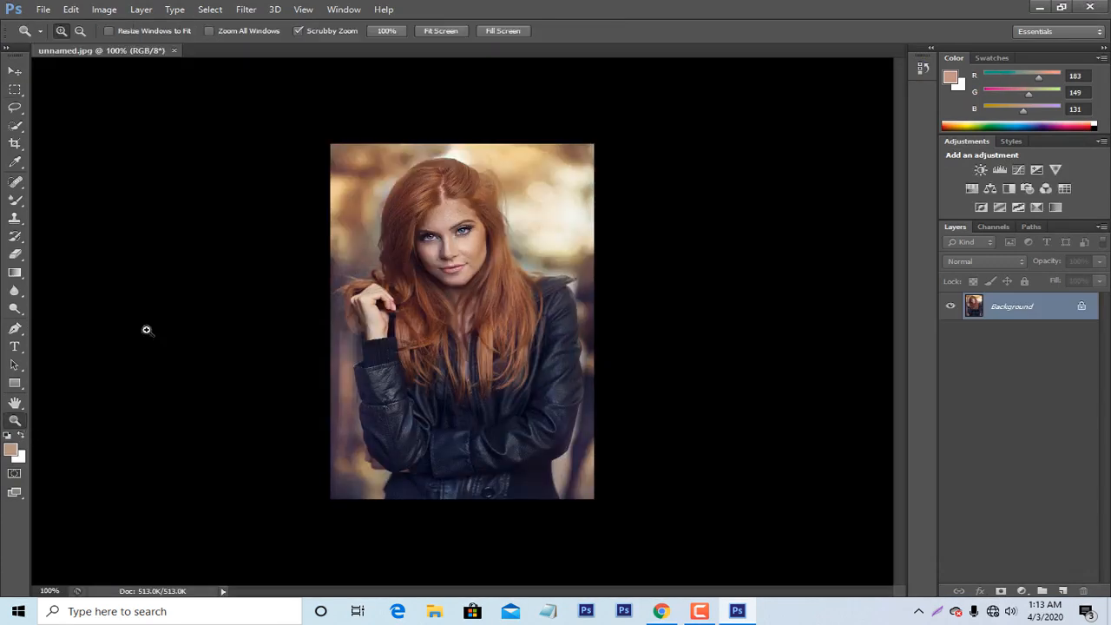
click(463, 210)
click(457, 228)
click(459, 236)
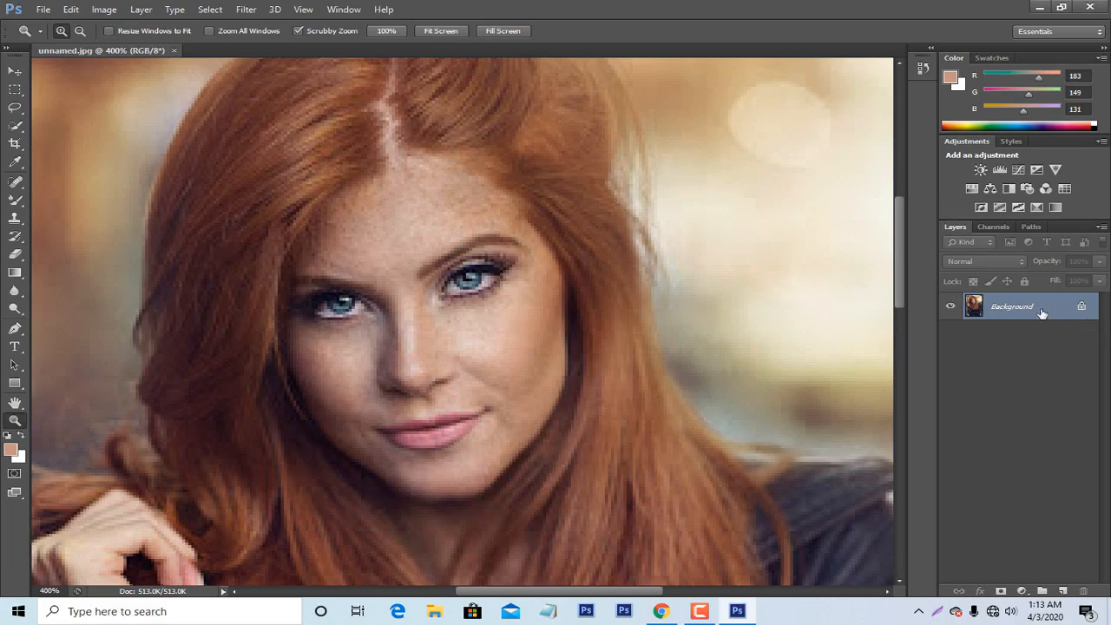
drag(1042, 313, 1063, 590)
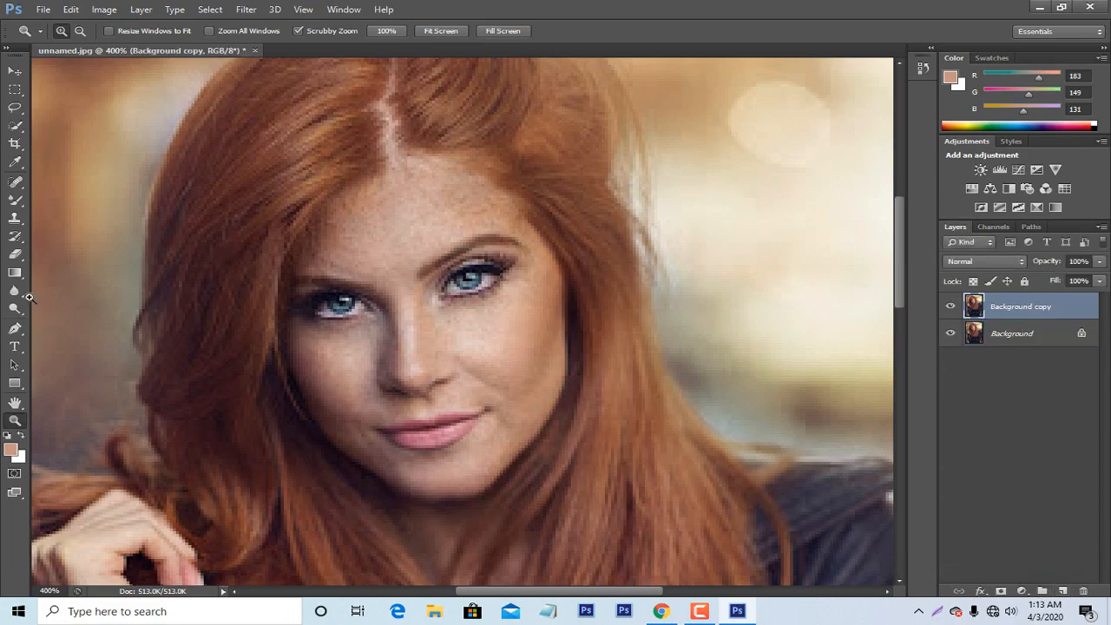
- Set up the Mixer Brush at size 20 with the forehead skin tone bea293 sampled as foreground color
right_click(15, 200)
click(87, 239)
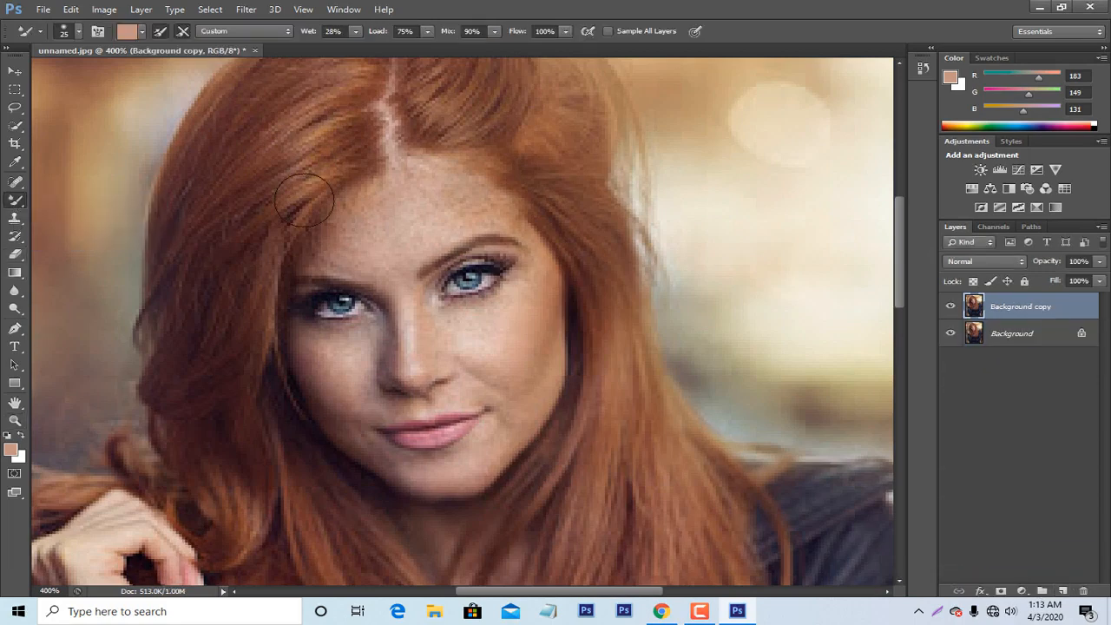
key(bracketleft)
click(13, 450)
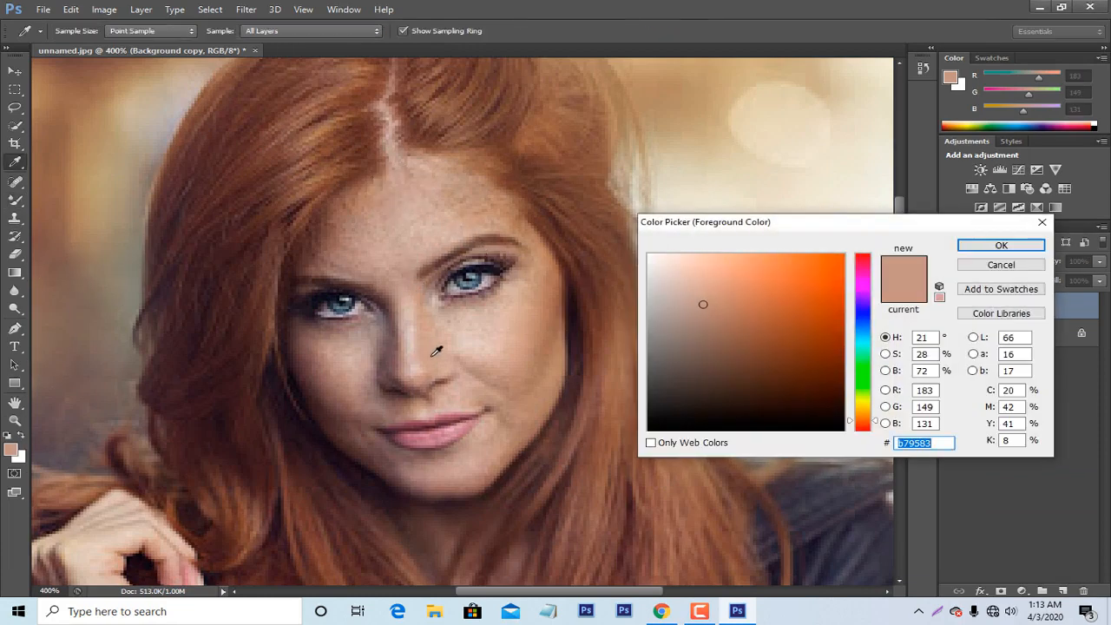
click(445, 334)
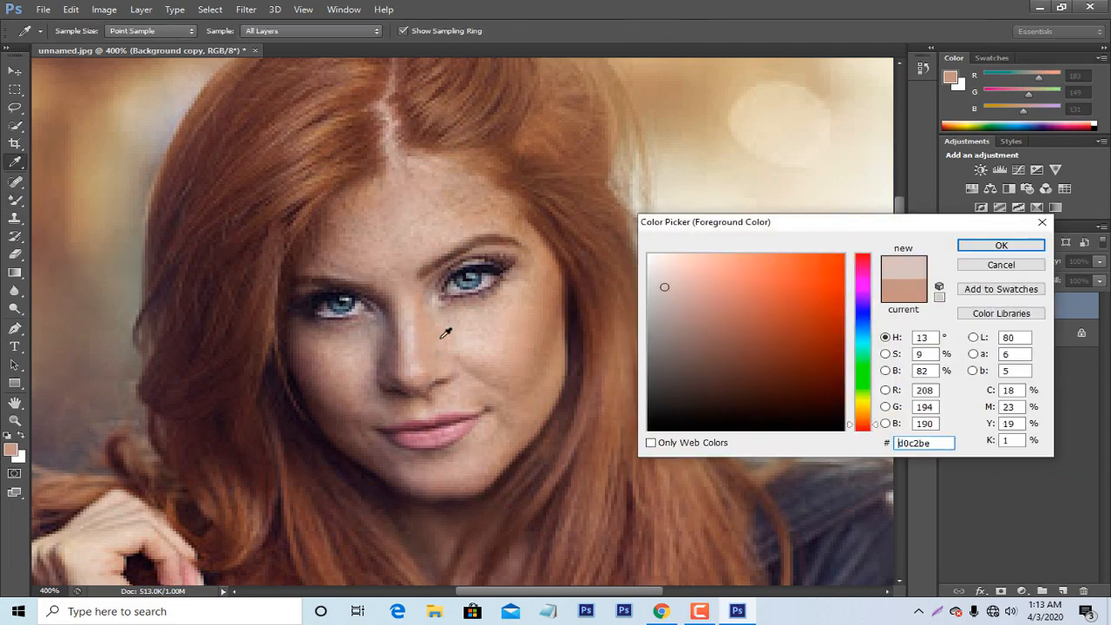
click(523, 316)
click(432, 203)
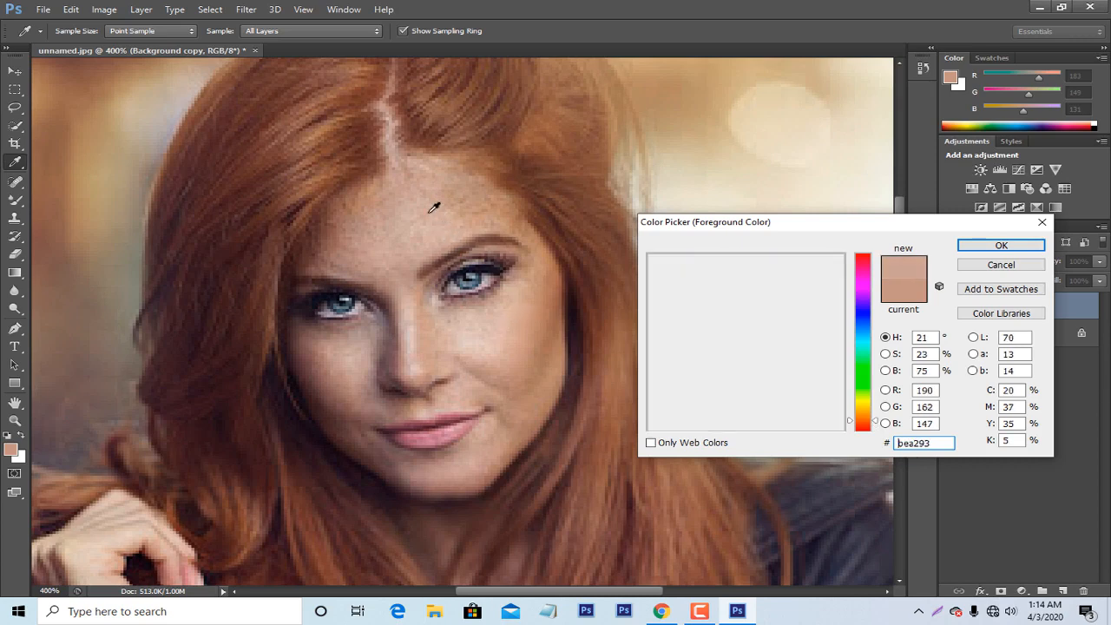
click(998, 246)
key(b)
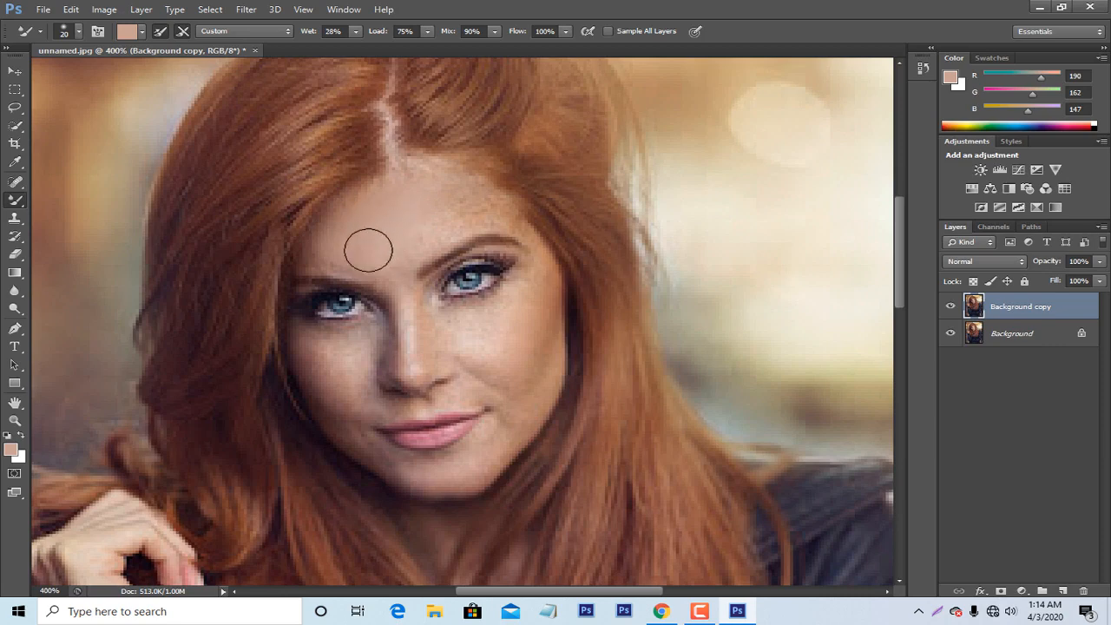
- Smooth the forehead skin up to the hairline and eyebrows with the Mixer Brush at sizes 15 and 20
key(bracketleft)
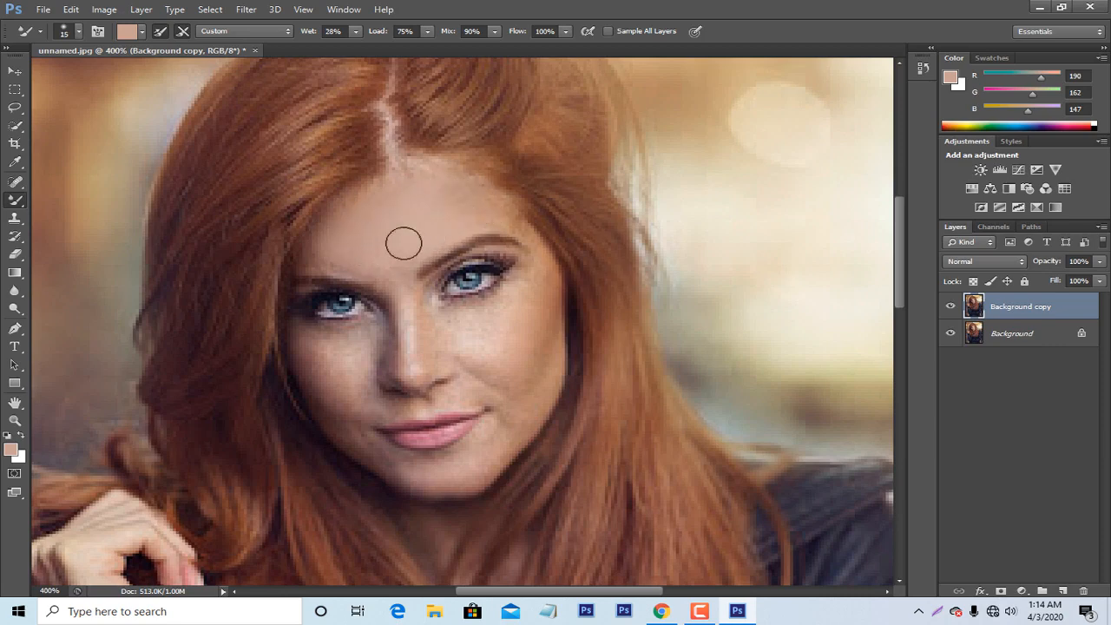
key(bracketright)
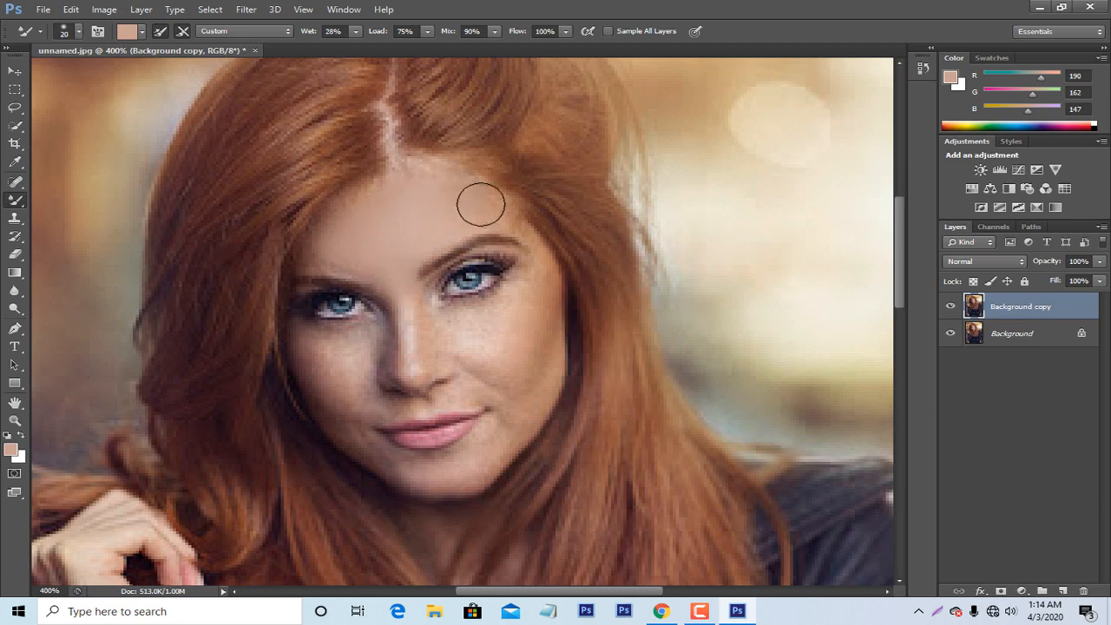
key(bracketleft)
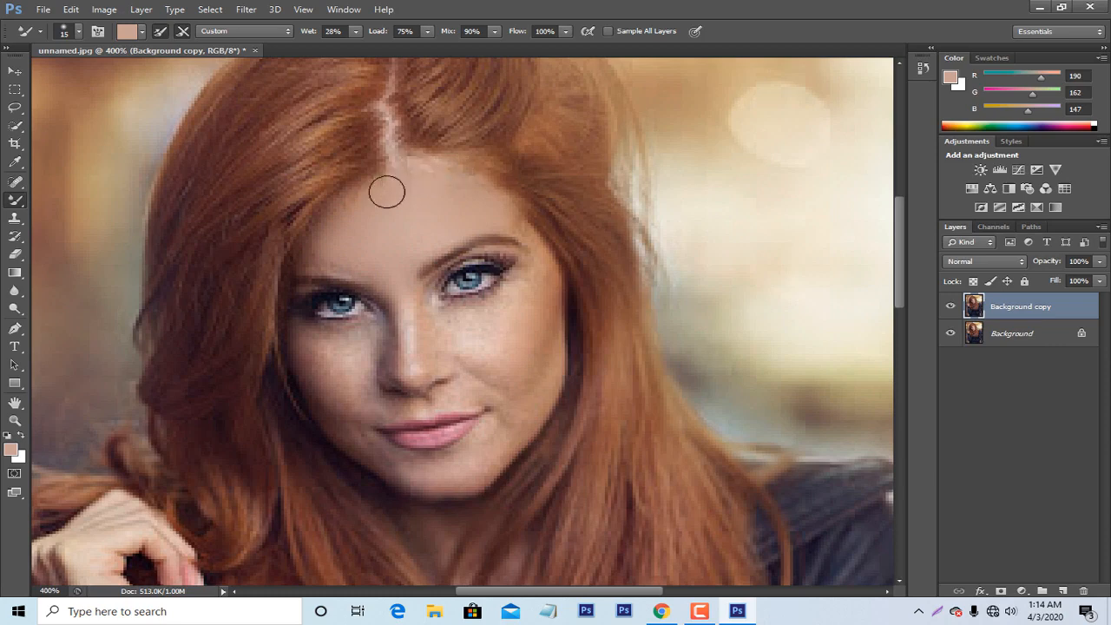
mouse_move(387, 191)
mouse_down()
mouse_move(467, 195)
mouse_move(439, 181)
mouse_move(449, 183)
mouse_move(367, 203)
mouse_move(362, 227)
mouse_move(317, 240)
mouse_move(324, 233)
mouse_move(338, 235)
mouse_move(315, 262)
mouse_up()
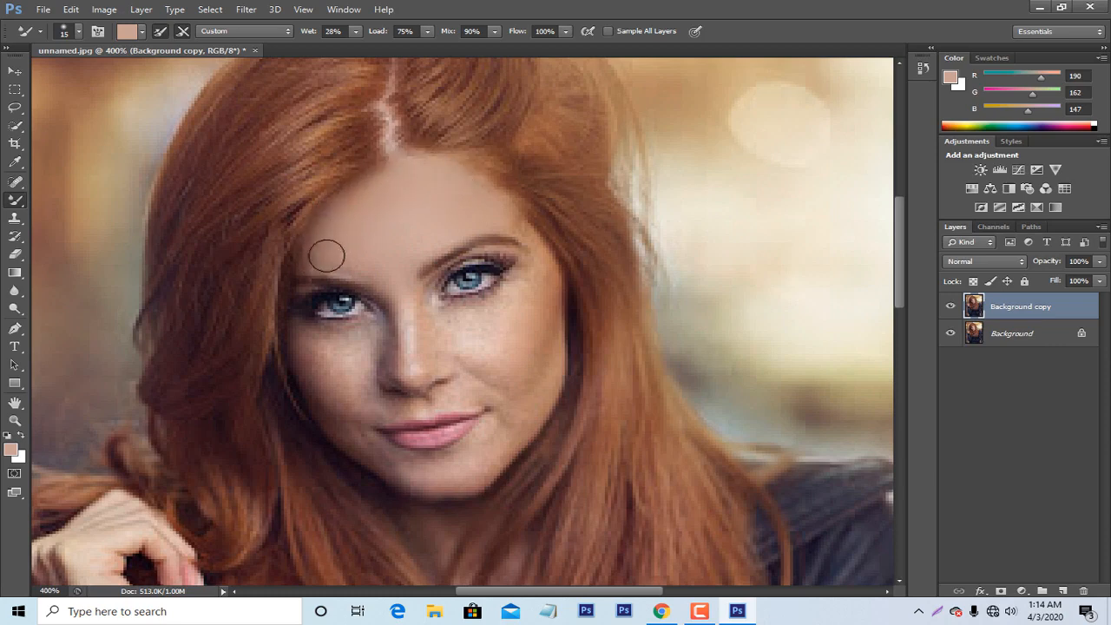
key(bracketright)
key(bracketleft)
mouse_move(356, 203)
mouse_down()
mouse_move(370, 178)
mouse_move(455, 169)
mouse_move(479, 189)
mouse_up()
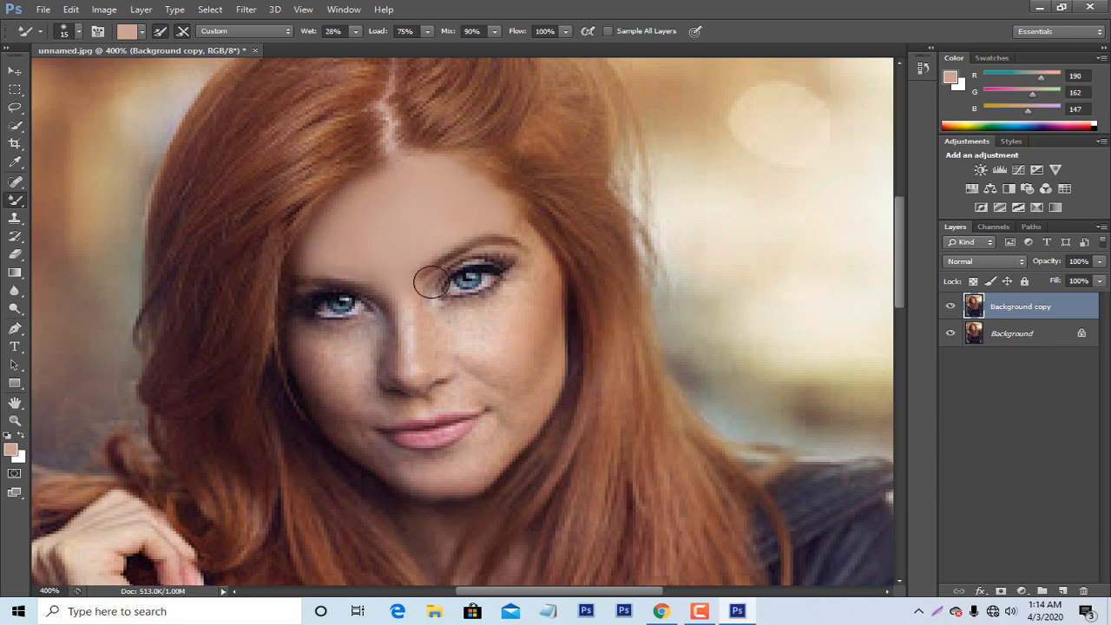
- Smooth the skin under the eye and across the cheek on the right side of the face, with brush sizes 15 and 20
key(bracketright)
key(bracketleft)
key(bracketright)
key(bracketright)
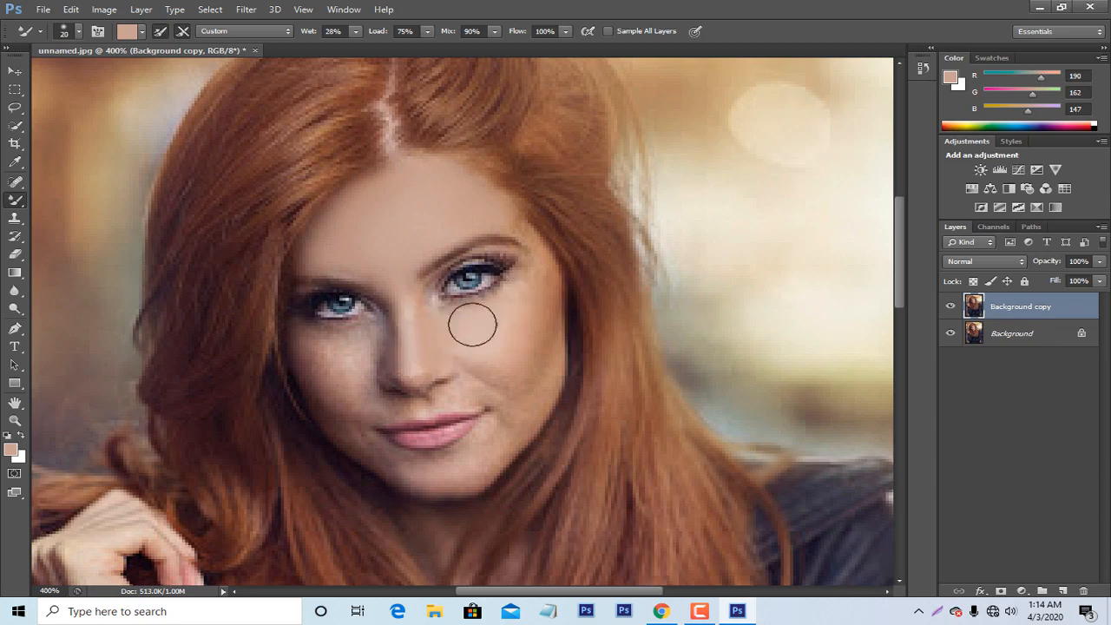
key(bracketleft)
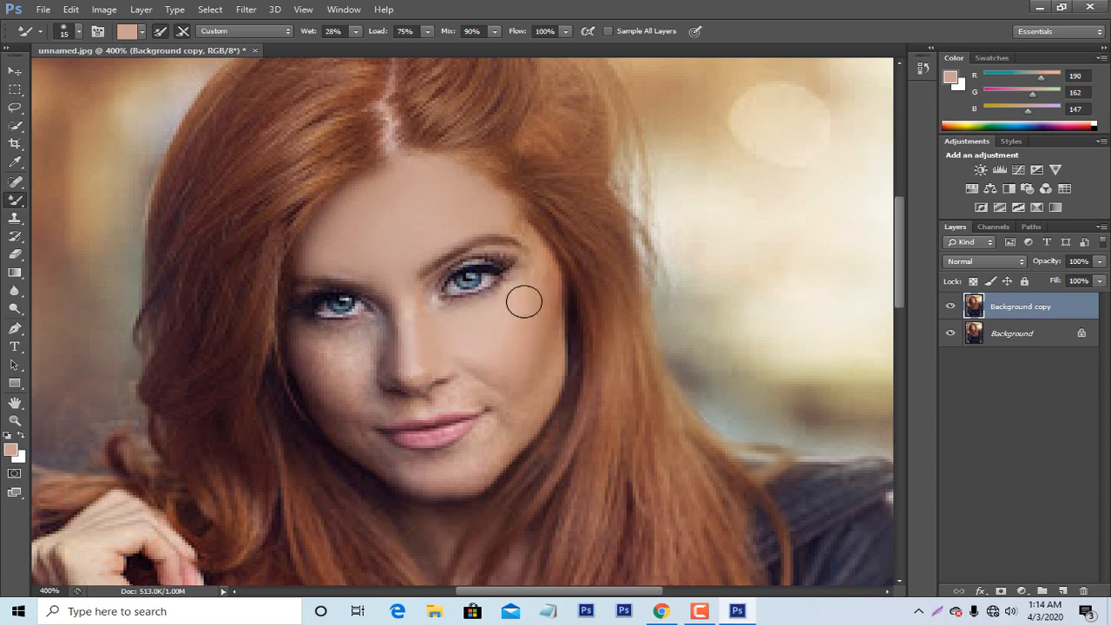
key(bracketright)
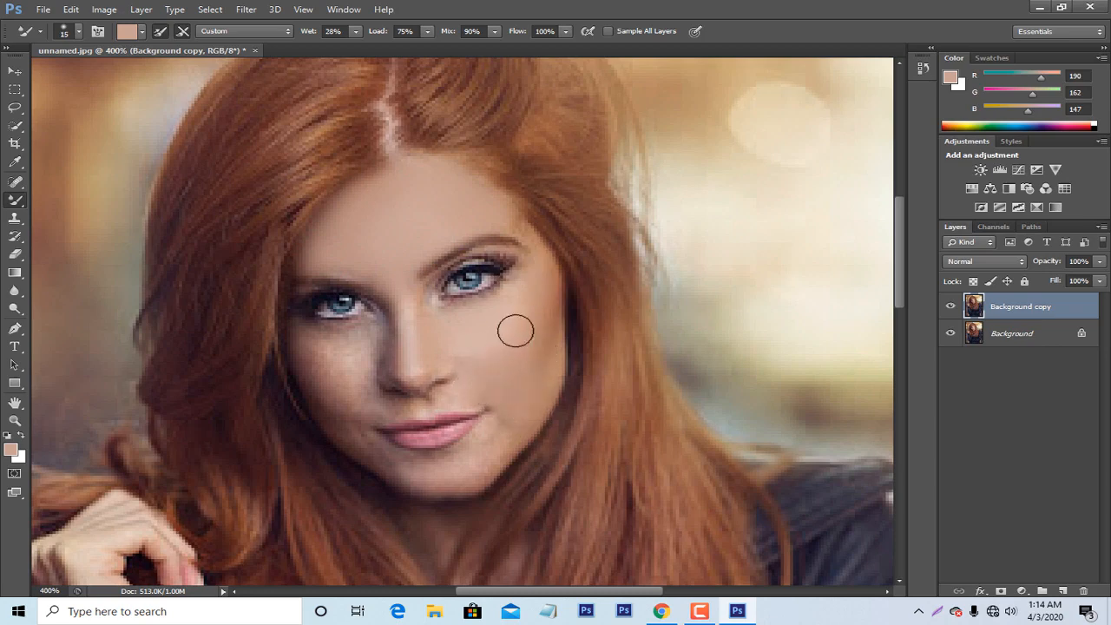
- Smooth the freckled cheek on the left side of the face with the Mixer Brush at size 20
key(bracketright)
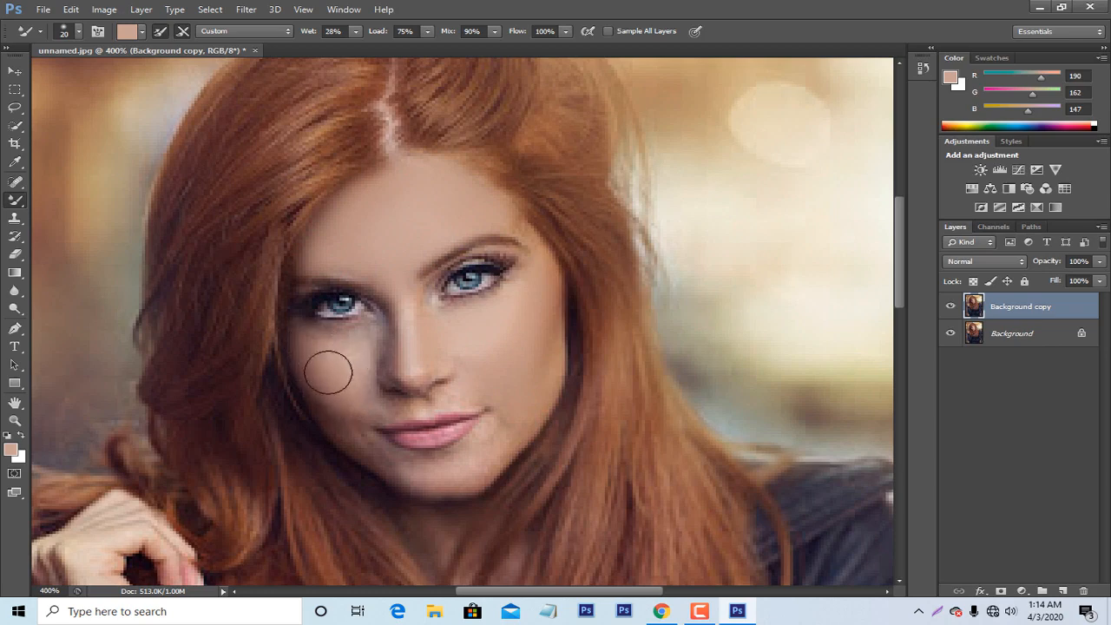
key(bracketleft)
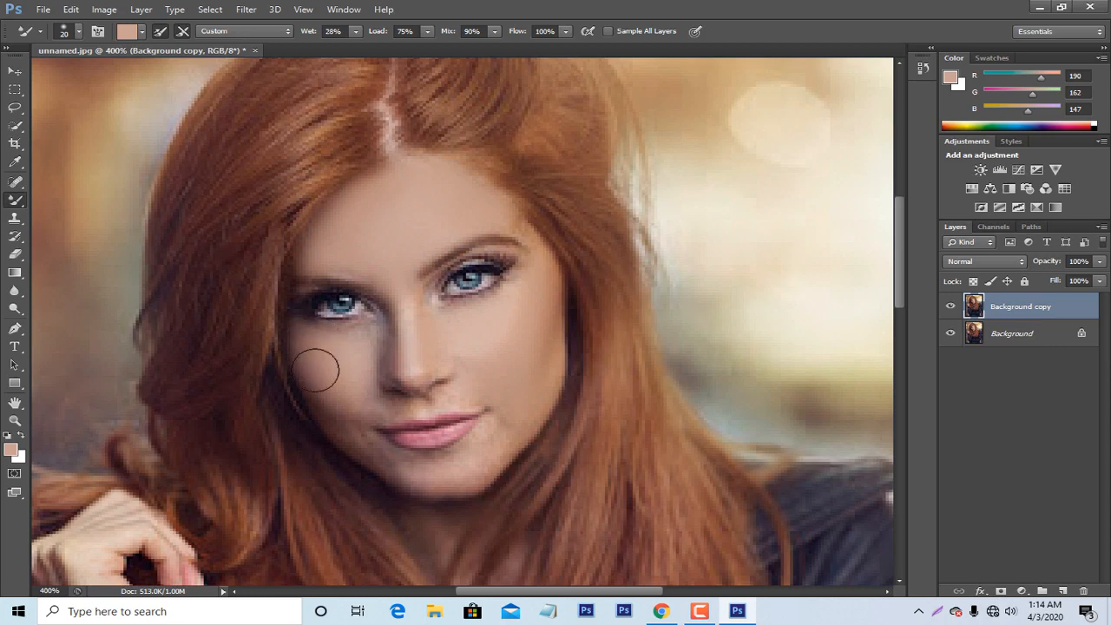
key(bracketright)
key(bracketleft)
key(bracketleft)
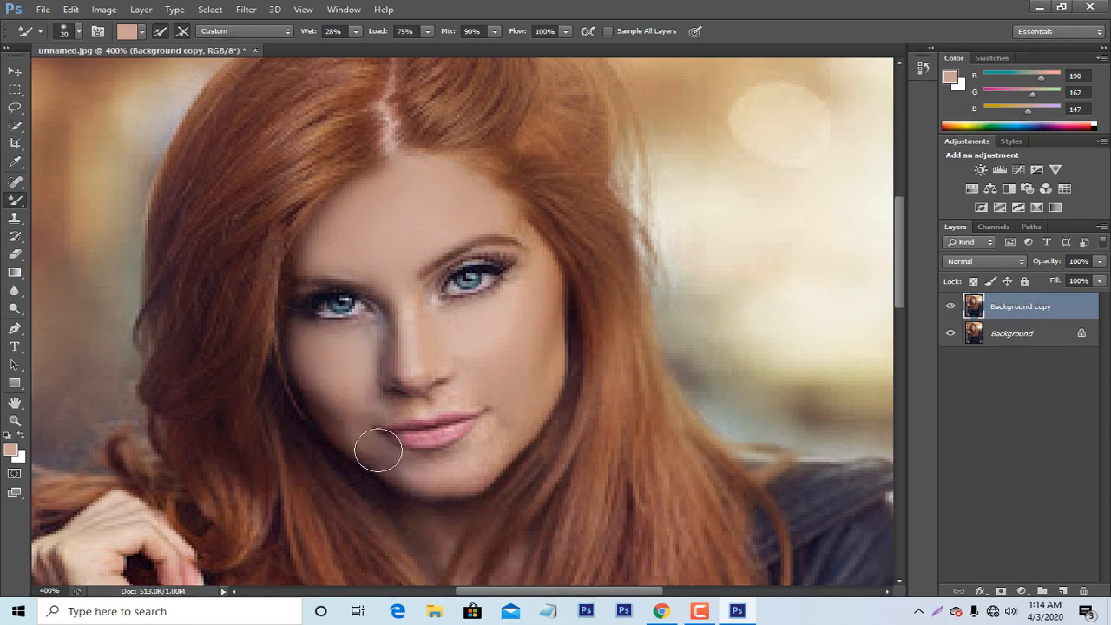
- Smooth the skin on the chin, around the mouth and beside the nose with brush sizes 15 and 20
key(bracketleft)
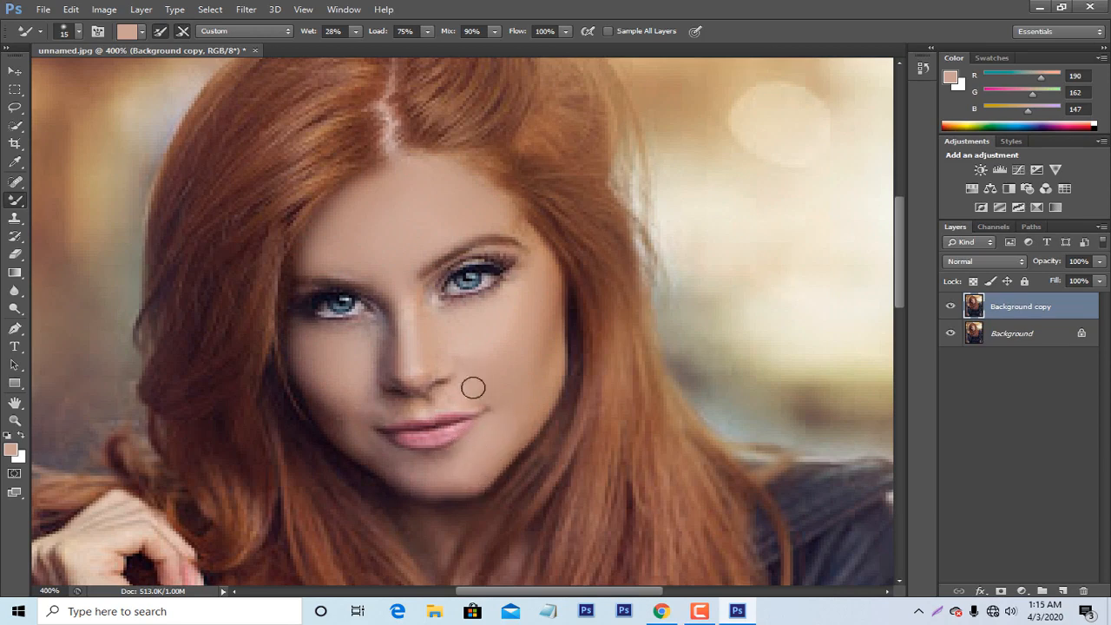
key(bracketleft)
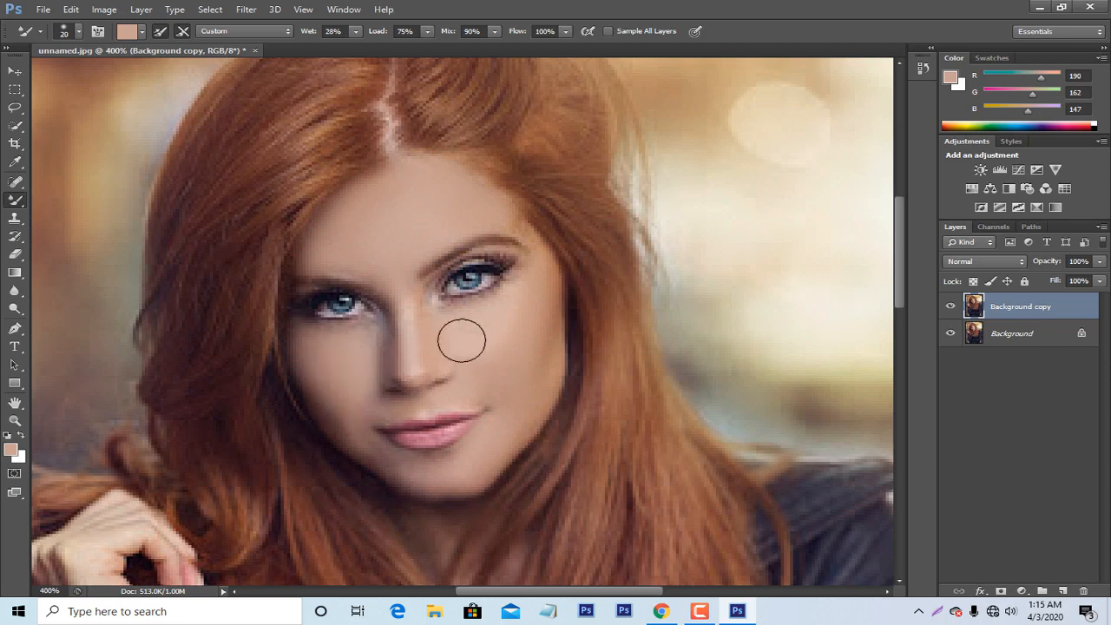
key(bracketleft)
- Examine the hand and the retouched face, viewing the whole portrait at 100% and the face at 200%
key(space)
drag(328, 368, 428, 311)
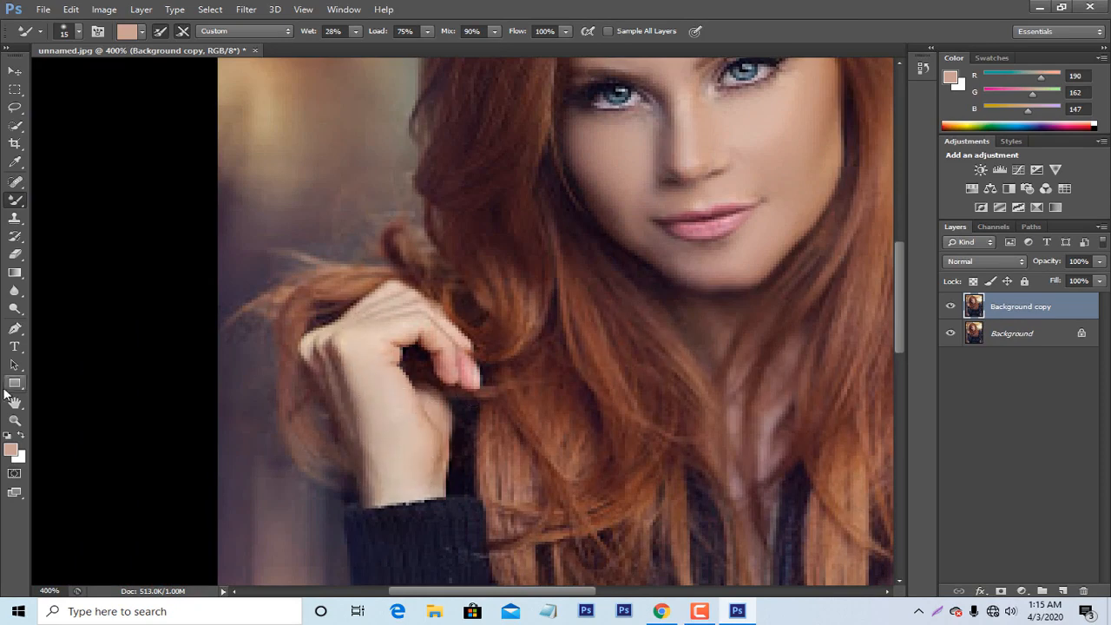
click(17, 422)
right_click(311, 239)
click(331, 258)
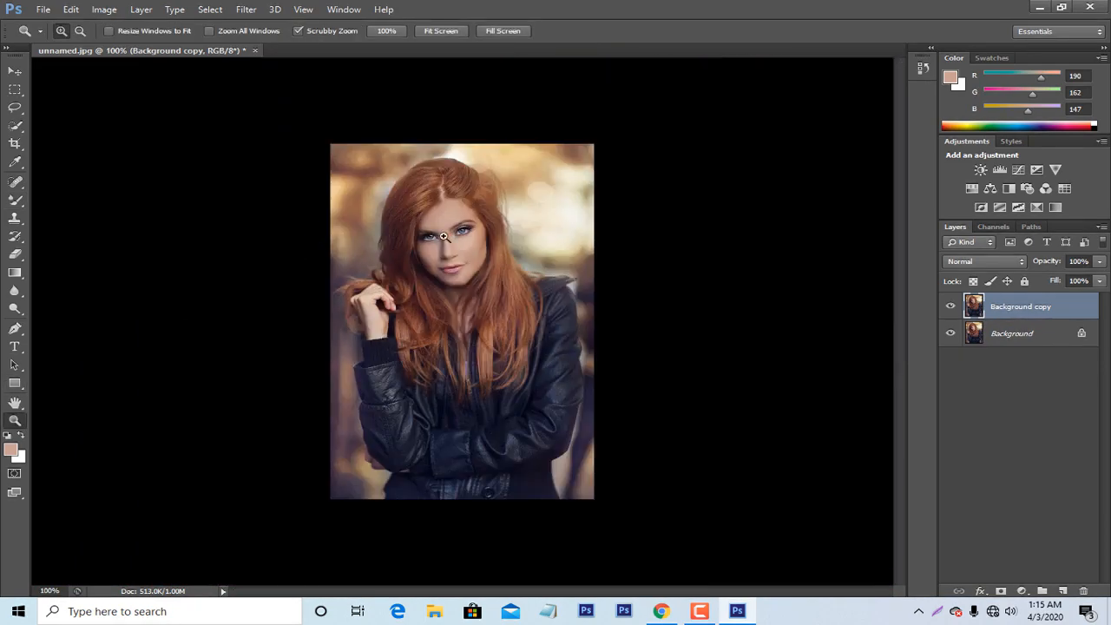
click(481, 269)
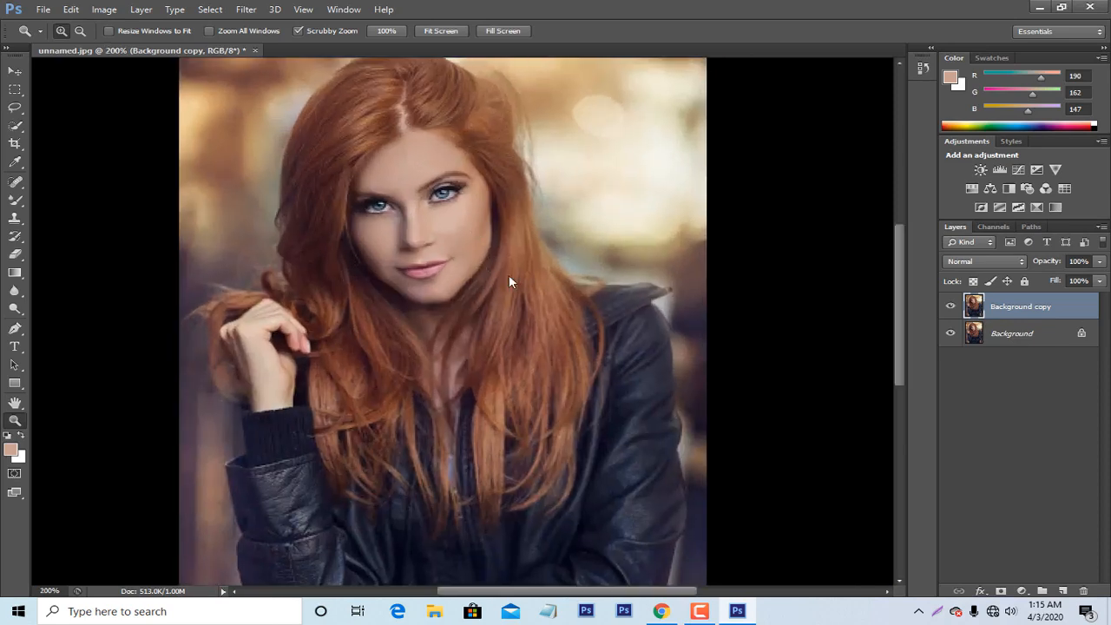
right_click(481, 238)
click(525, 313)
- Inspect the smoothed face at 400% with the Mixer Brush at size 20, and the portrait at 200%
drag(515, 301, 284, 158)
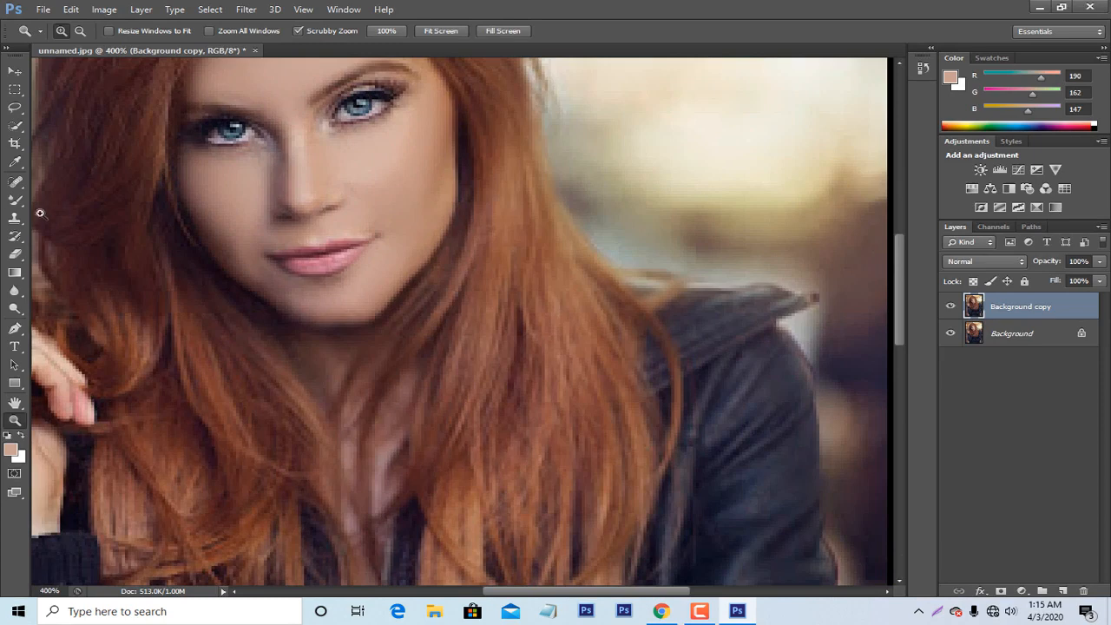
click(15, 199)
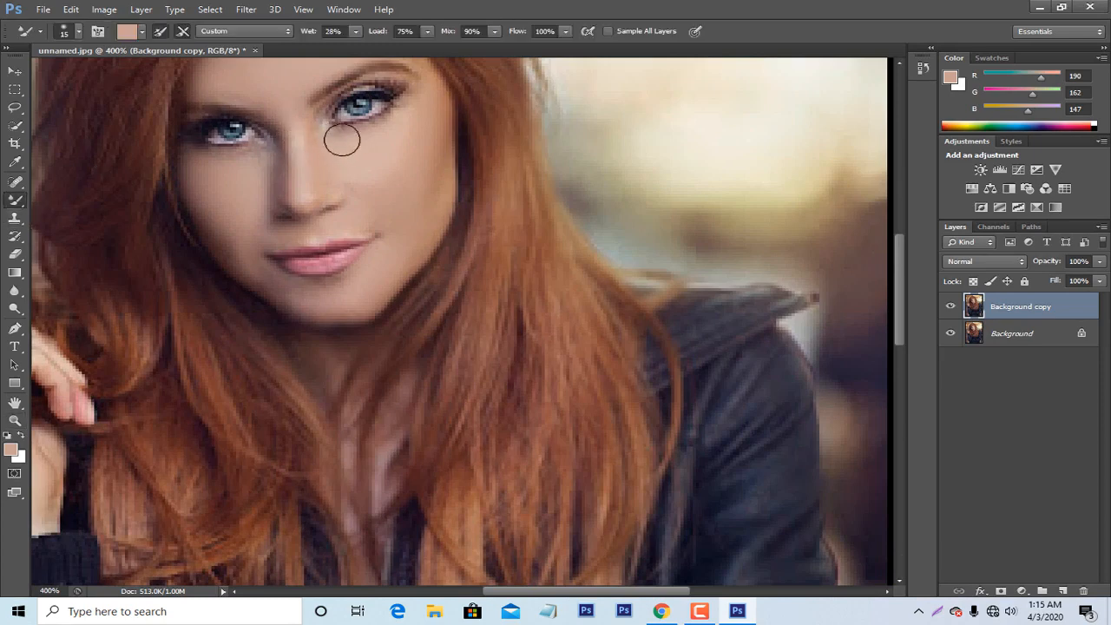
key(bracketleft)
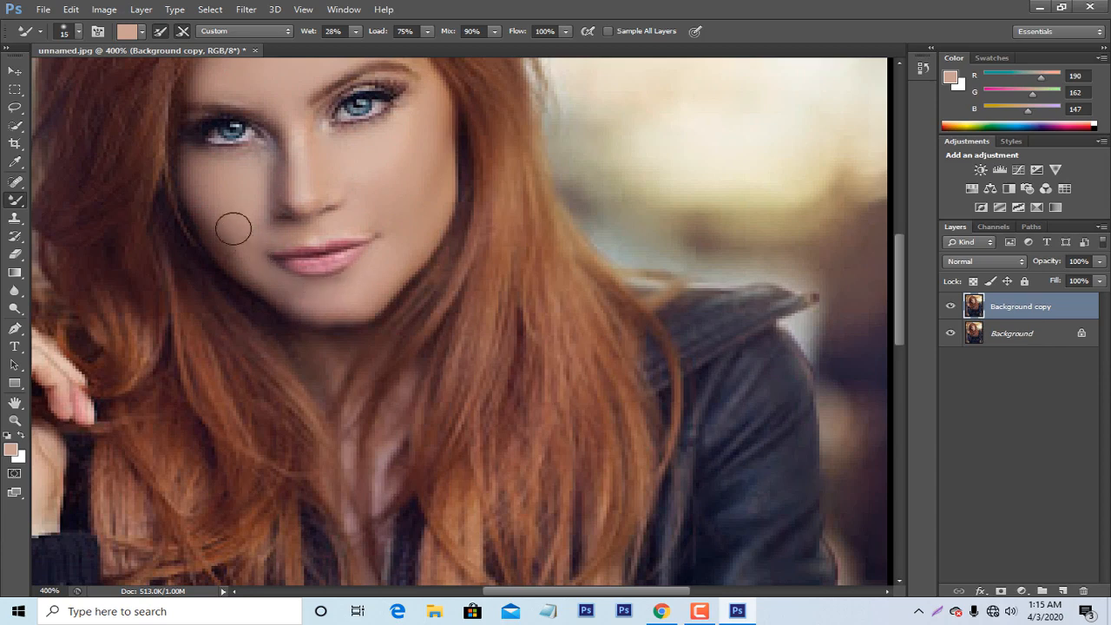
key(bracketright)
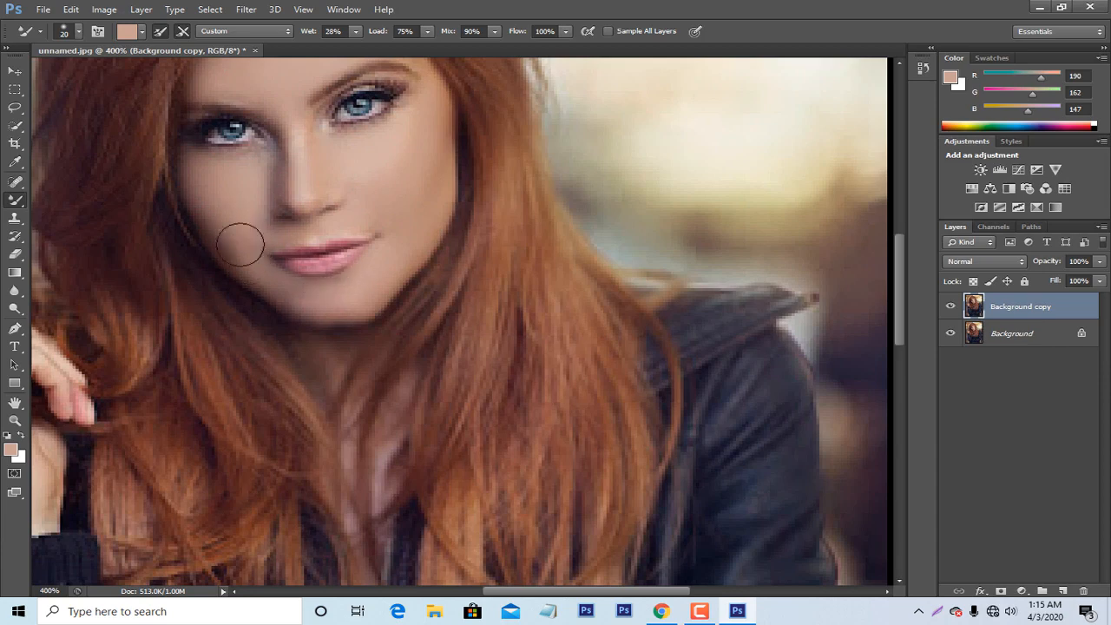
click(15, 420)
right_click(325, 300)
click(339, 310)
right_click(322, 260)
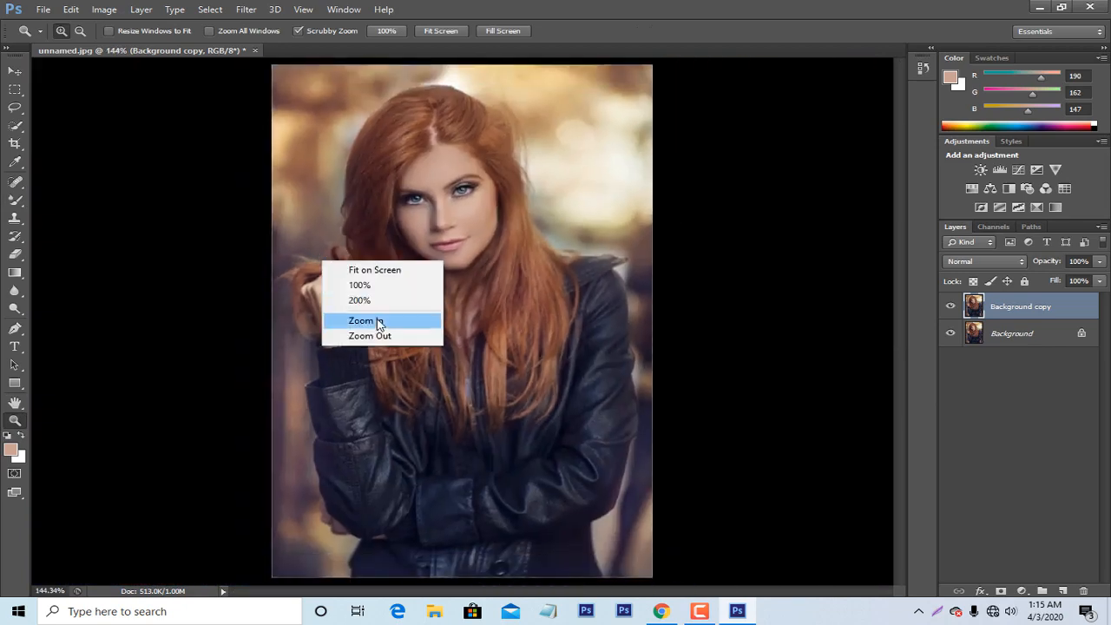
click(378, 321)
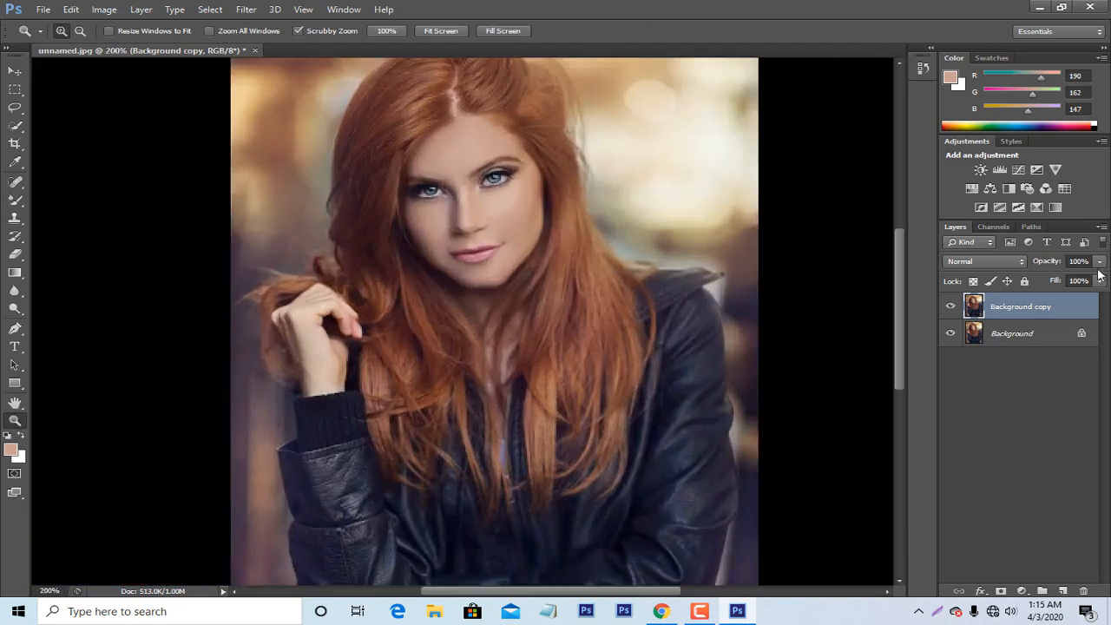
- Reduce the fill of the Background copy layer to 87% and view the whole portrait at 100%
click(1100, 281)
drag(1069, 293, 1078, 294)
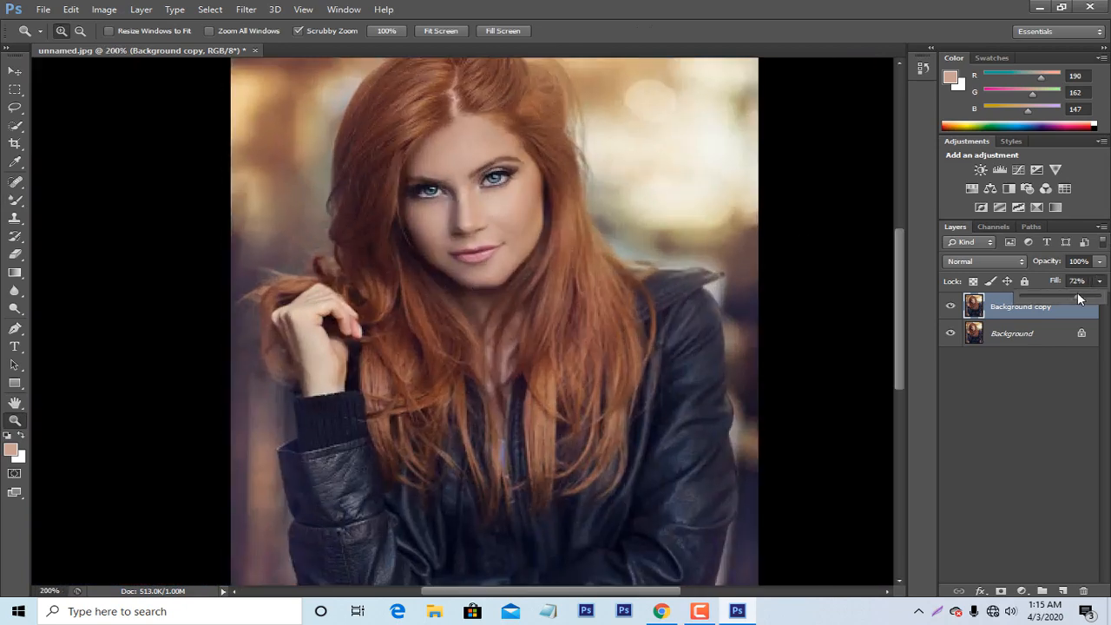
right_click(558, 191)
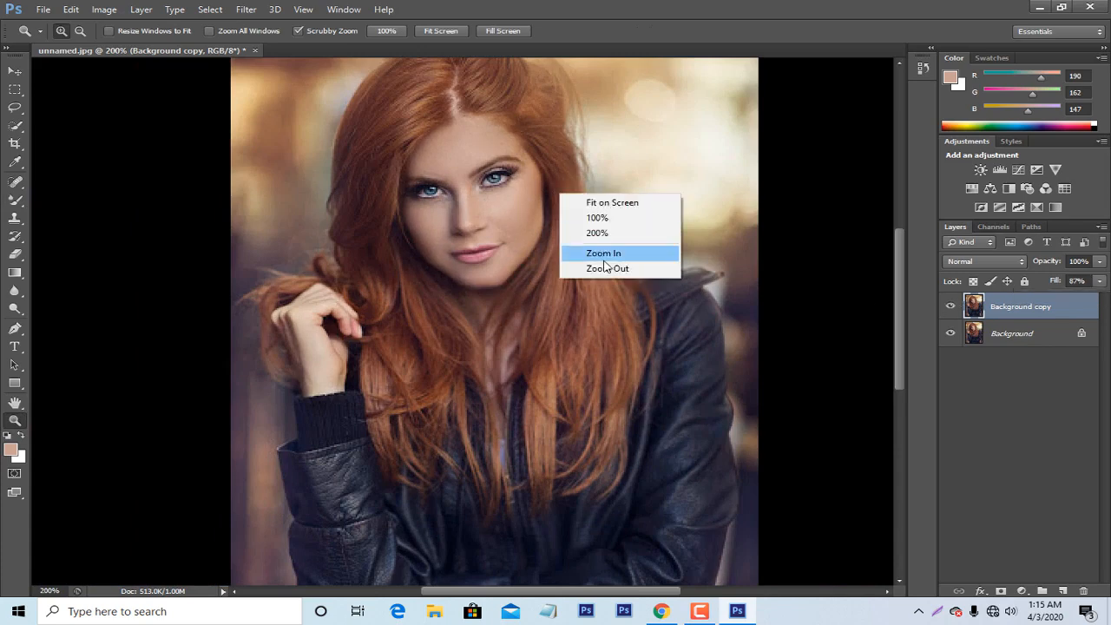
click(583, 265)
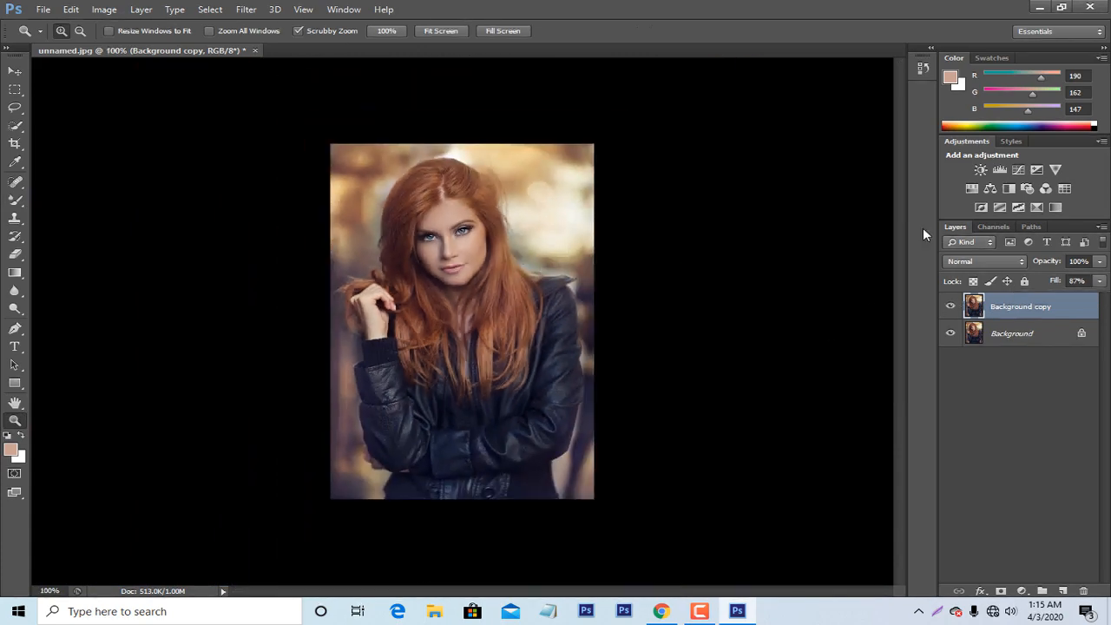
- Add a Color Lookup adjustment layer above Background copy using the 2Strip.look 3D LUT
click(1063, 187)
click(861, 341)
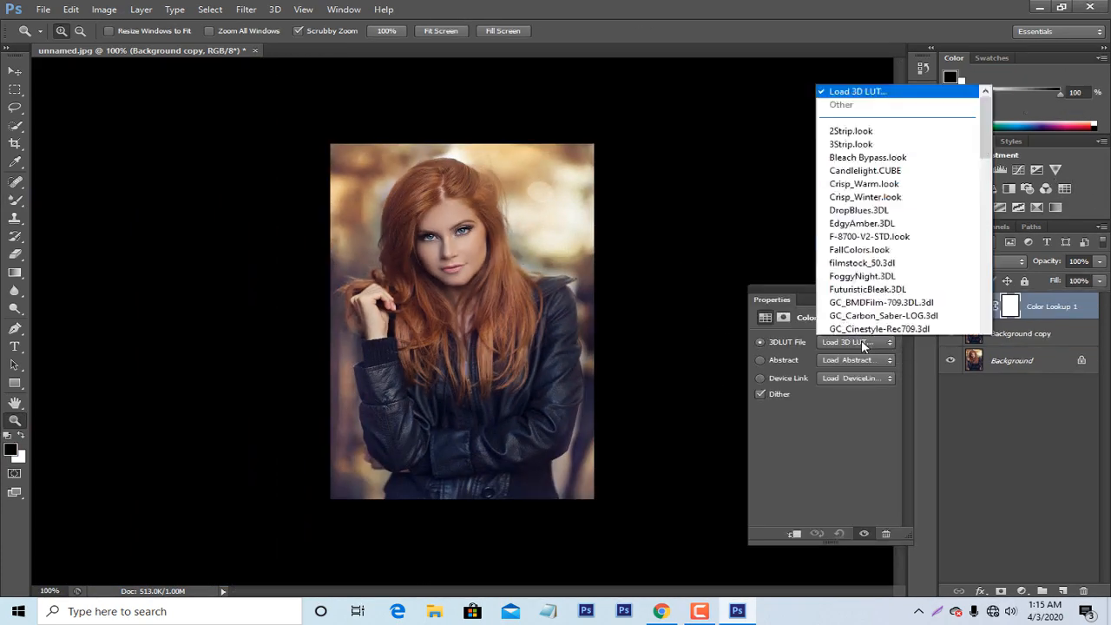
click(856, 50)
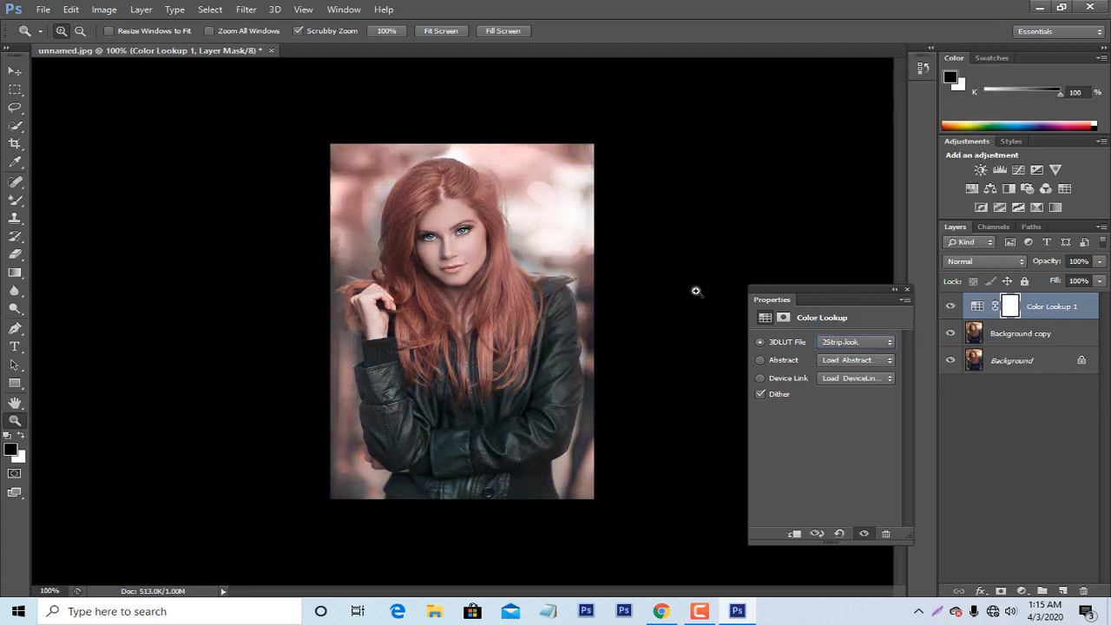
- Try other 3D LUTs such as DropBlues.3DL on the Color Lookup layer and return to 2Strip.look
key(Down)
key(Down)
key(Down)
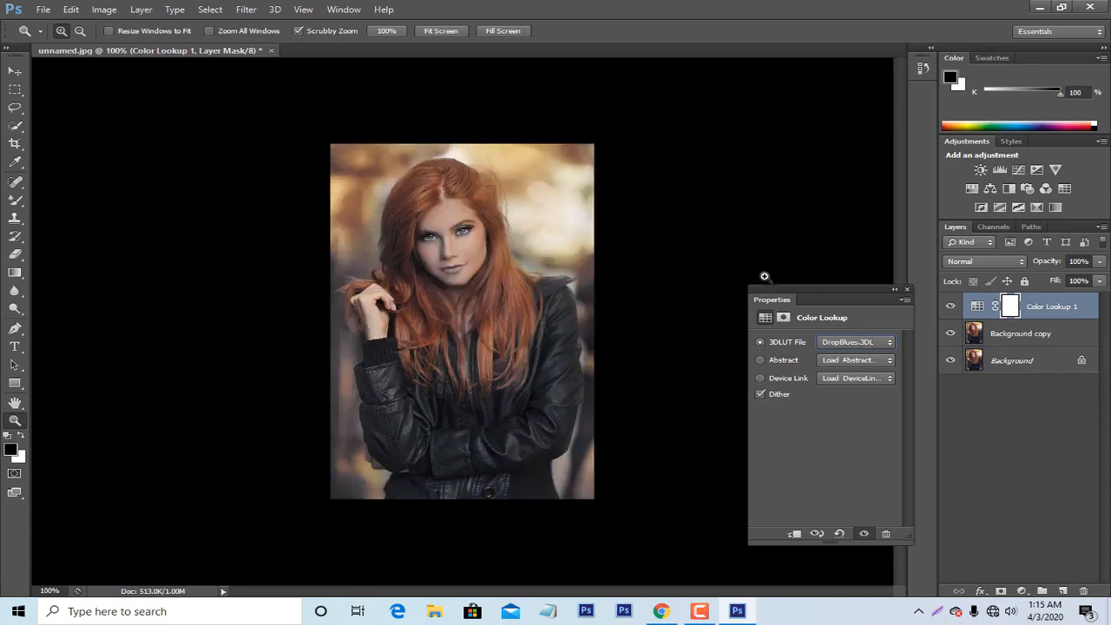
key(Up)
key(Up)
key(Up)
key(Up)
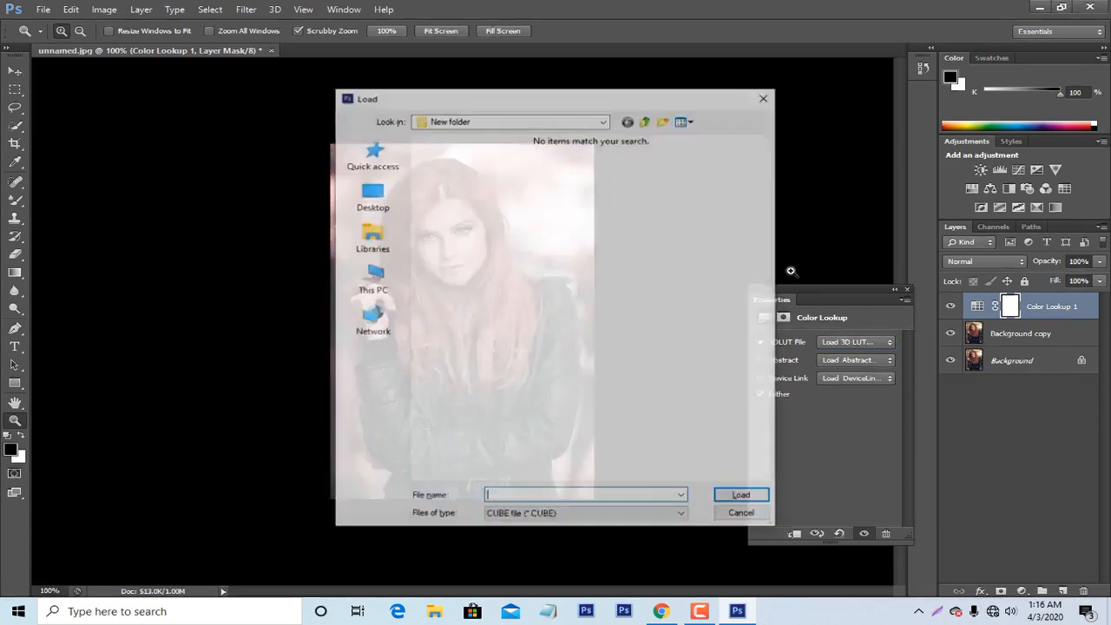
click(744, 515)
click(856, 341)
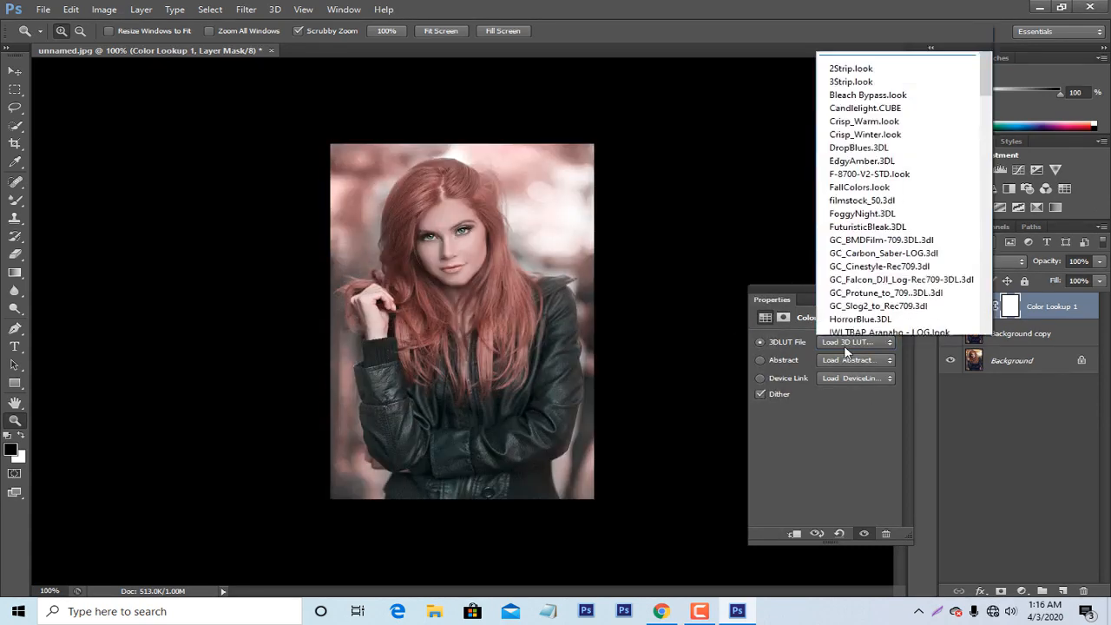
click(857, 44)
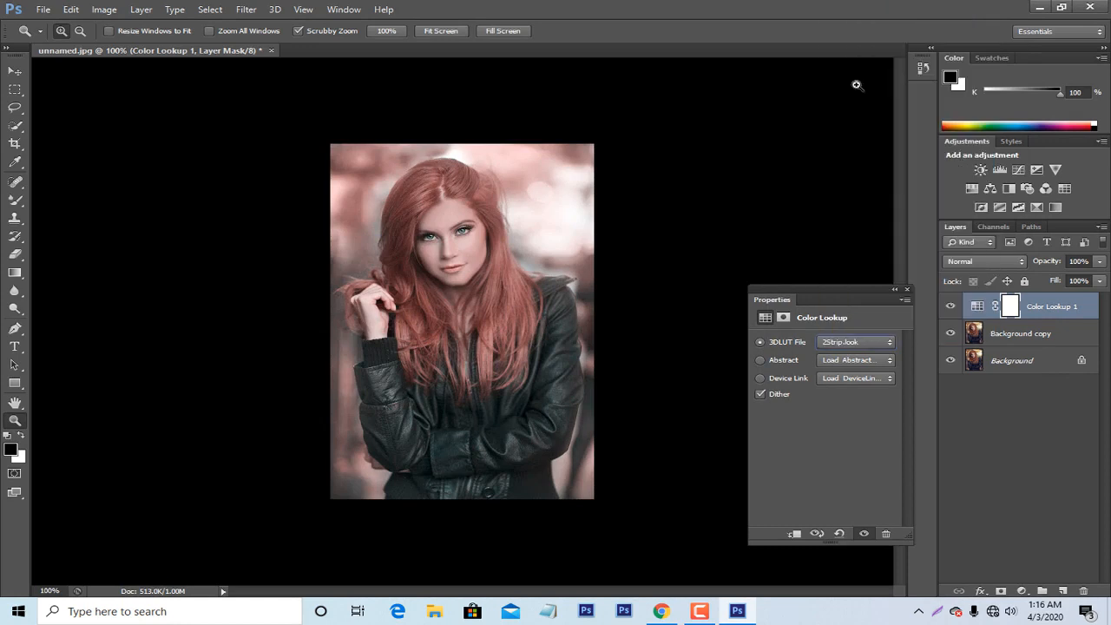
- Reduce the fill of the Color Lookup layer to 68%
click(907, 291)
click(1100, 282)
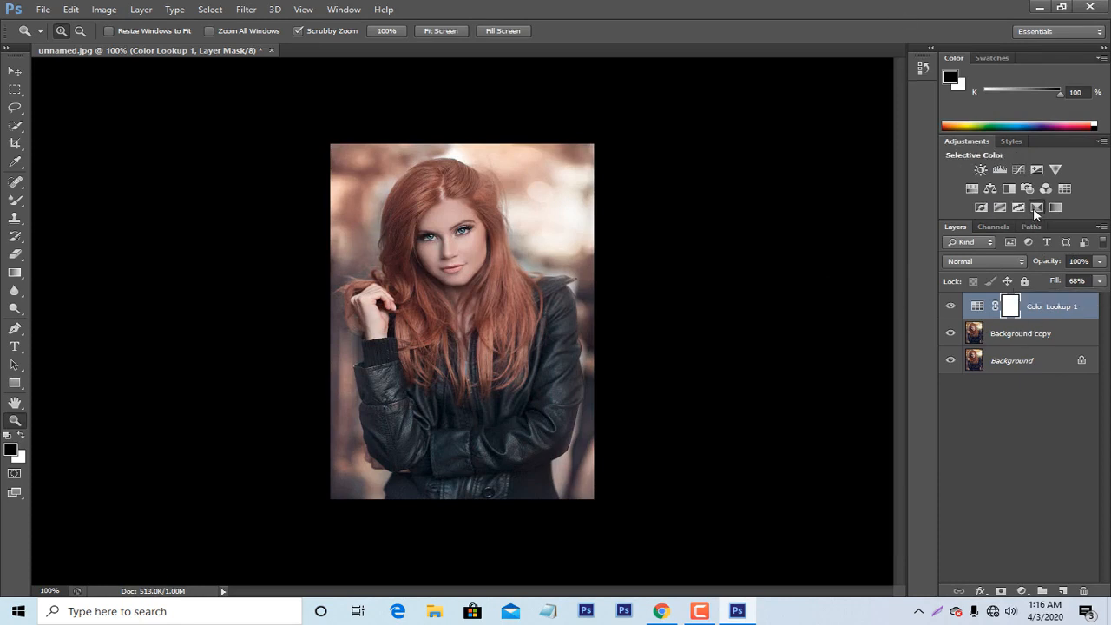
- Add a Selective Color adjustment layer and set the Reds to Magenta -2 and Yellow +23
click(1056, 207)
mouse_move(824, 417)
mouse_down()
mouse_move(792, 417)
mouse_move(829, 436)
mouse_up()
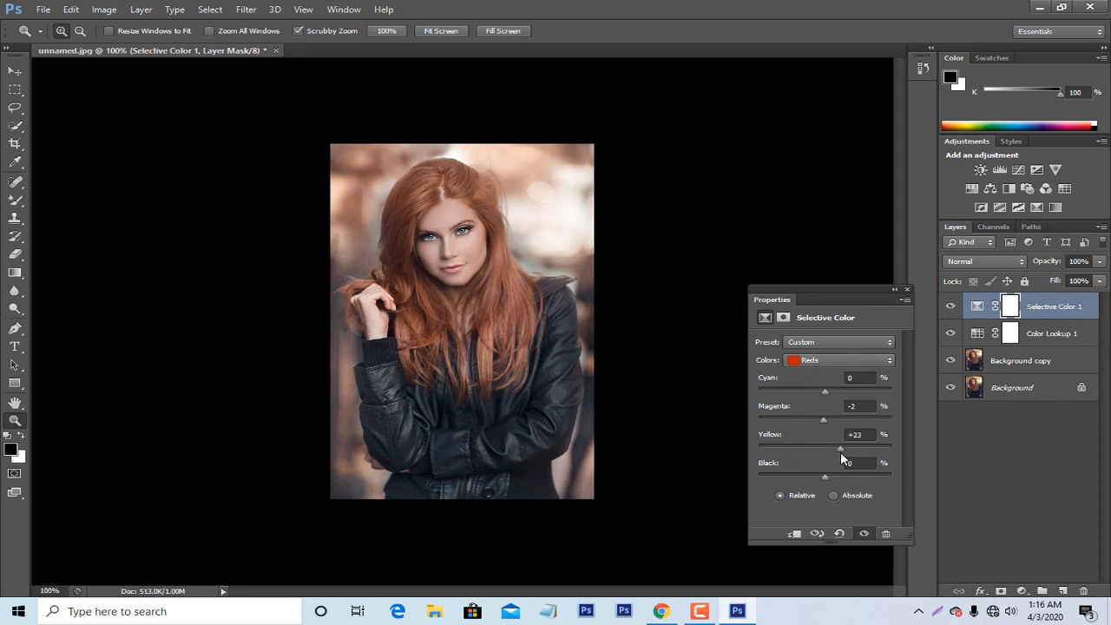
drag(843, 395, 822, 397)
- Adjust further color ranges in the Selective Color layer, setting Cyan to +57 for the Whites
click(814, 359)
click(816, 377)
drag(872, 425, 813, 455)
drag(826, 390, 895, 390)
click(818, 361)
click(835, 438)
- Paint black over both eyes on the Selective Color layer mask with a size 40 brush at 11% opacity
click(15, 200)
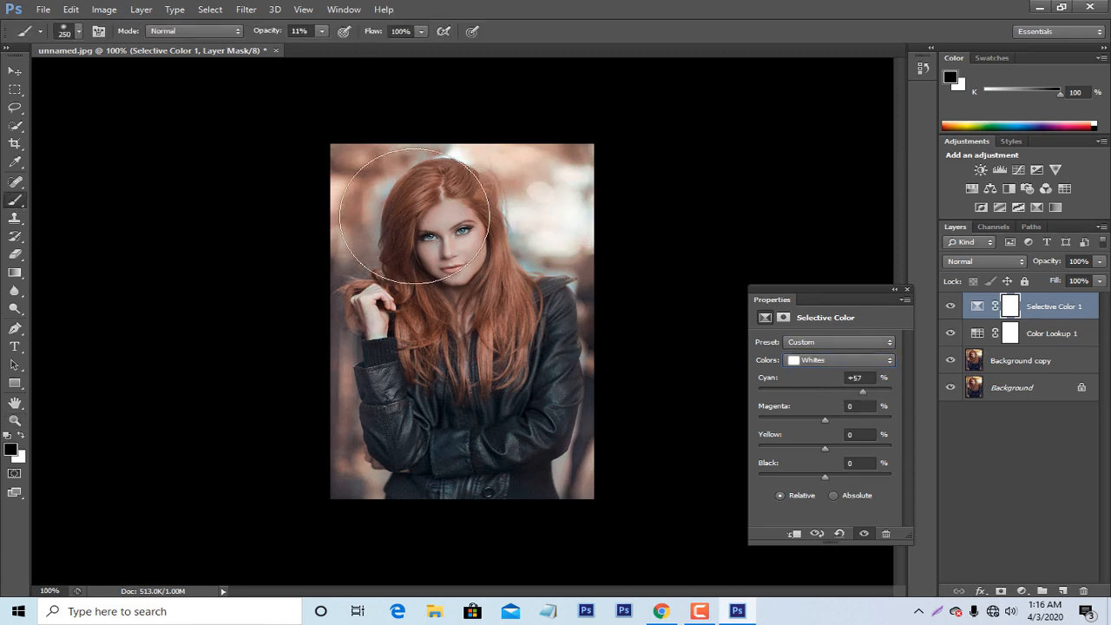
key(bracketleft)
key(bracketleft)
key(bracketleft)
key(bracketleft)
key(bracketleft)
key(bracketleft)
key(bracketleft)
key(bracketleft)
key(bracketleft)
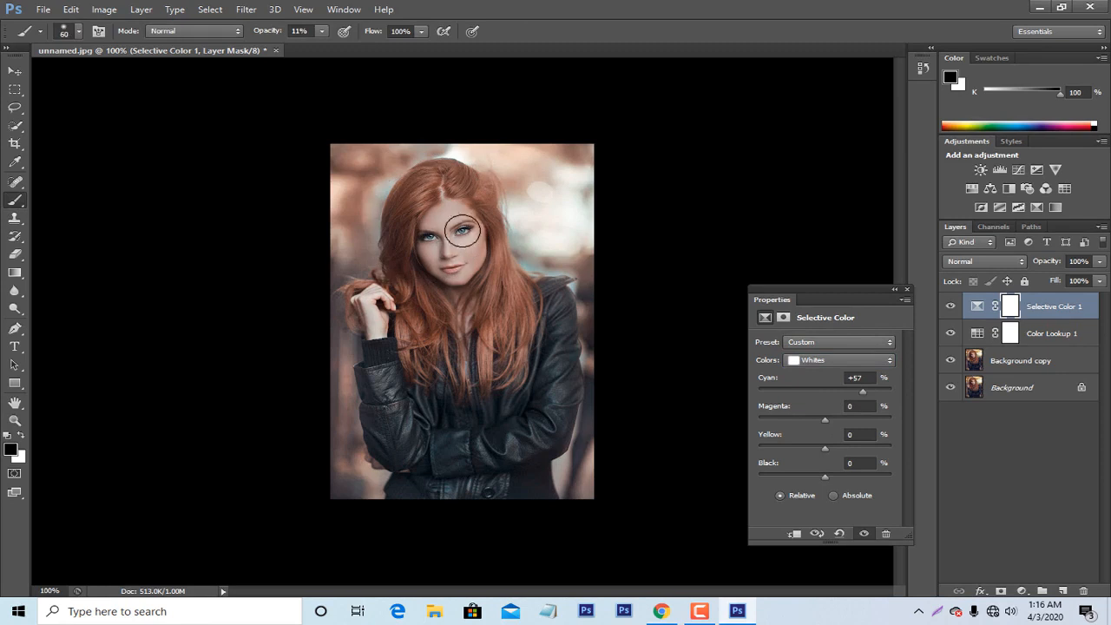
key(bracketleft)
key(bracketleft)
drag(461, 232, 430, 235)
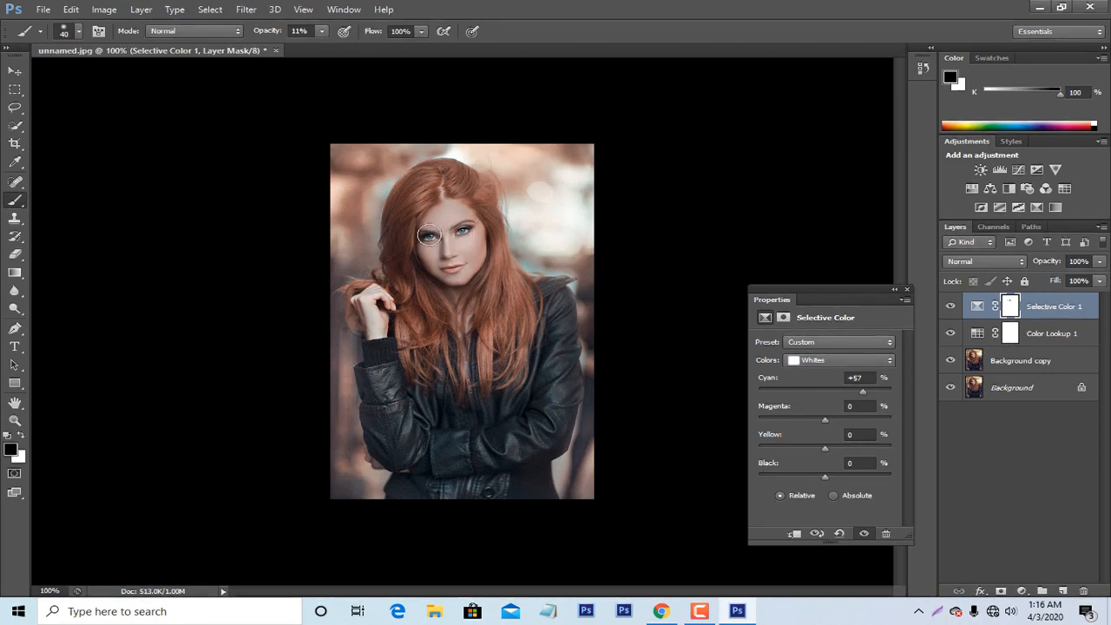
click(429, 235)
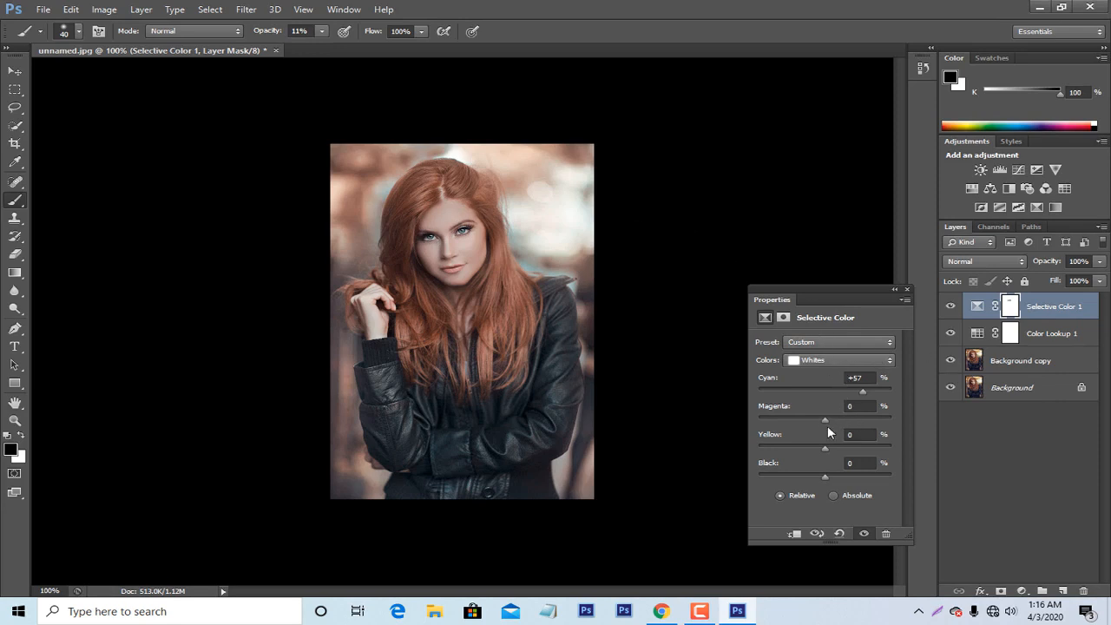
- Fine-tune the Yellow amount of the Whites in the Selective Color layer
mouse_move(825, 449)
mouse_down()
mouse_move(855, 445)
mouse_move(802, 447)
mouse_move(833, 457)
mouse_up()
click(906, 290)
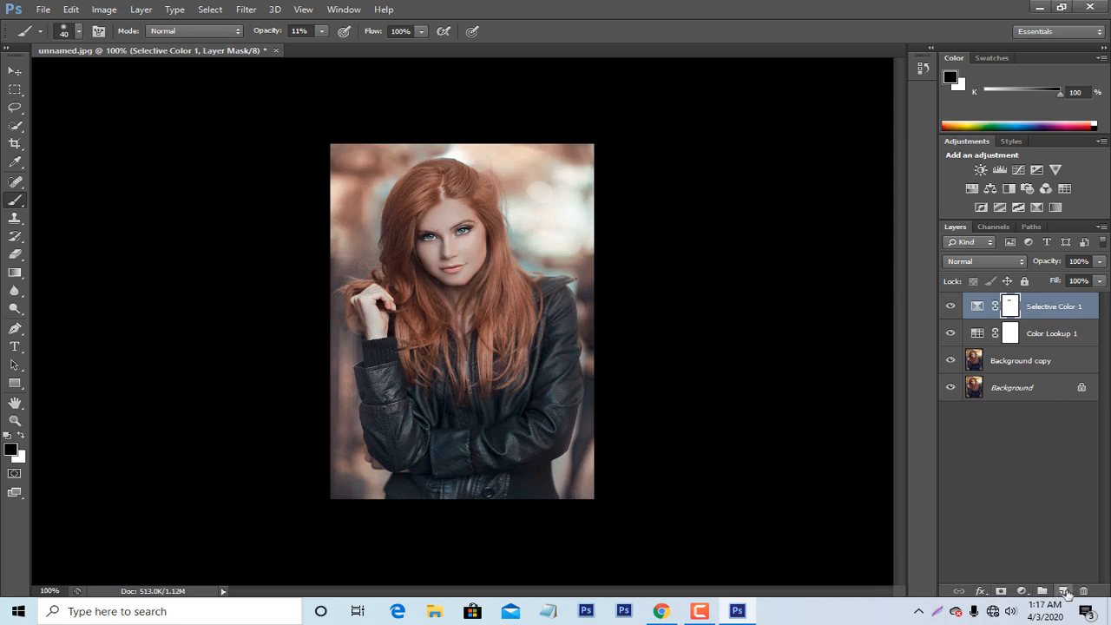
- Add a linear Gradient Fill layer fading from the skin tone to transparent, at a 90° angle and 100% scale
click(1022, 592)
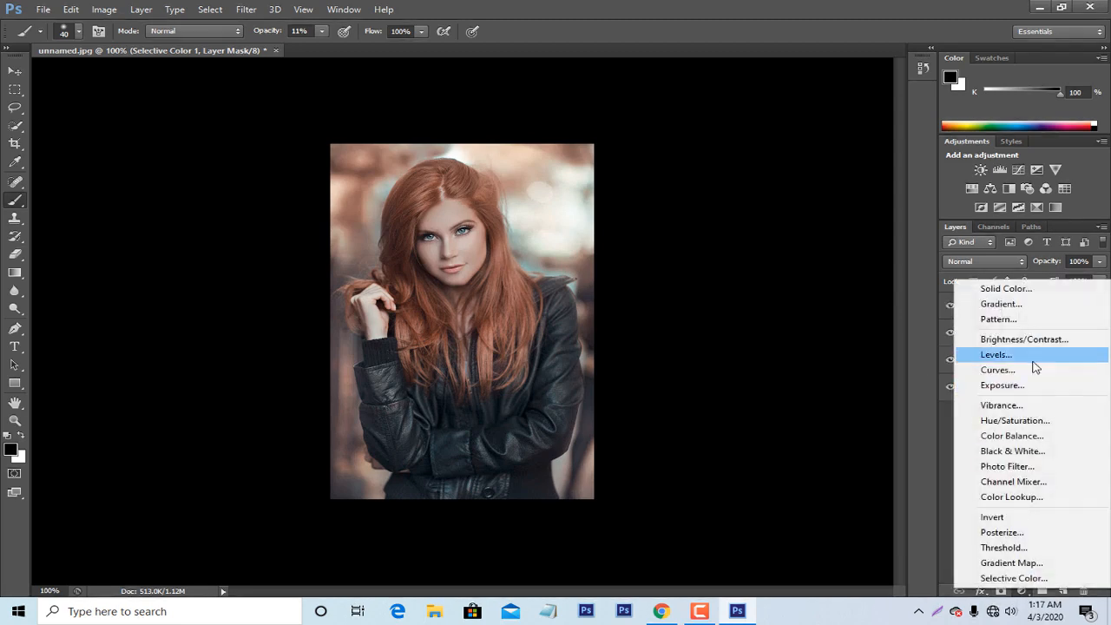
click(1001, 304)
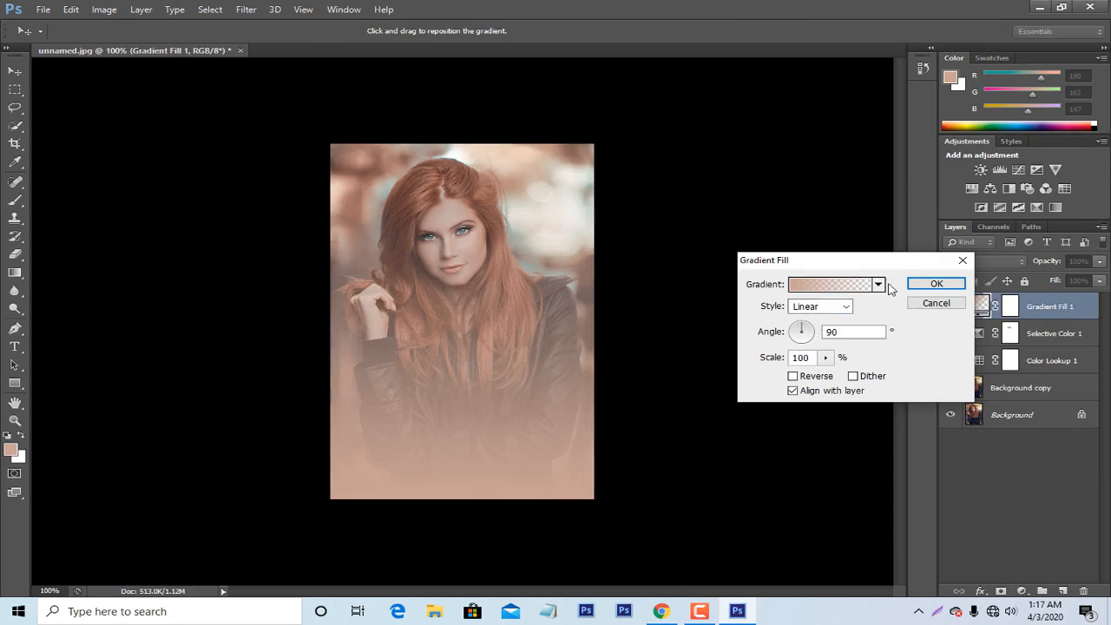
key(Return)
- Try the Darken, Overlay and Soft Light blend modes on the gradient fill layer
click(981, 261)
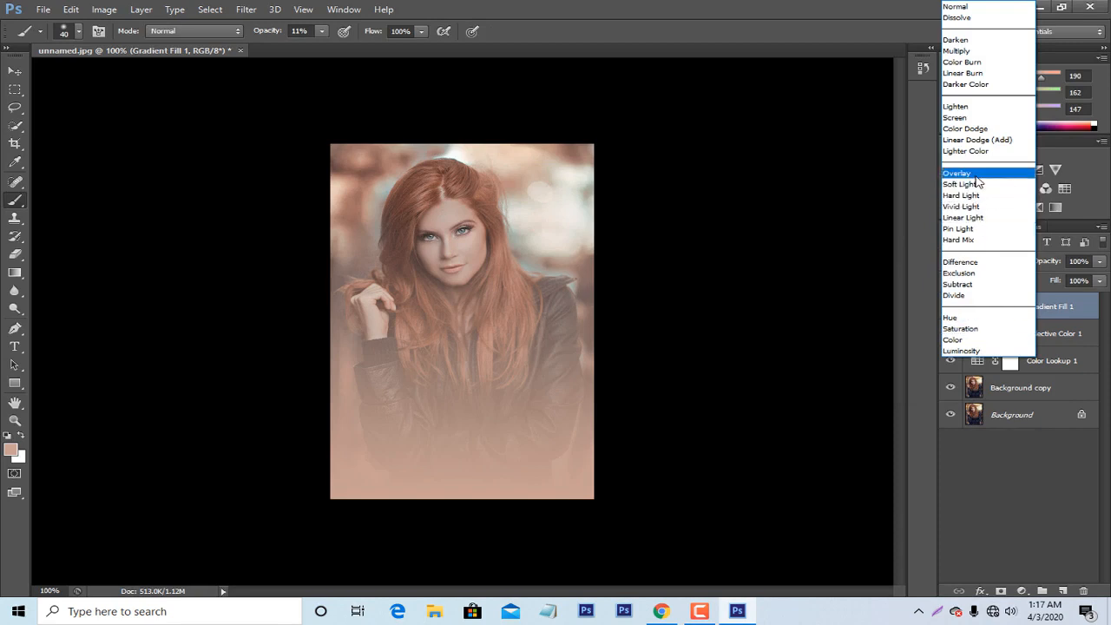
click(959, 40)
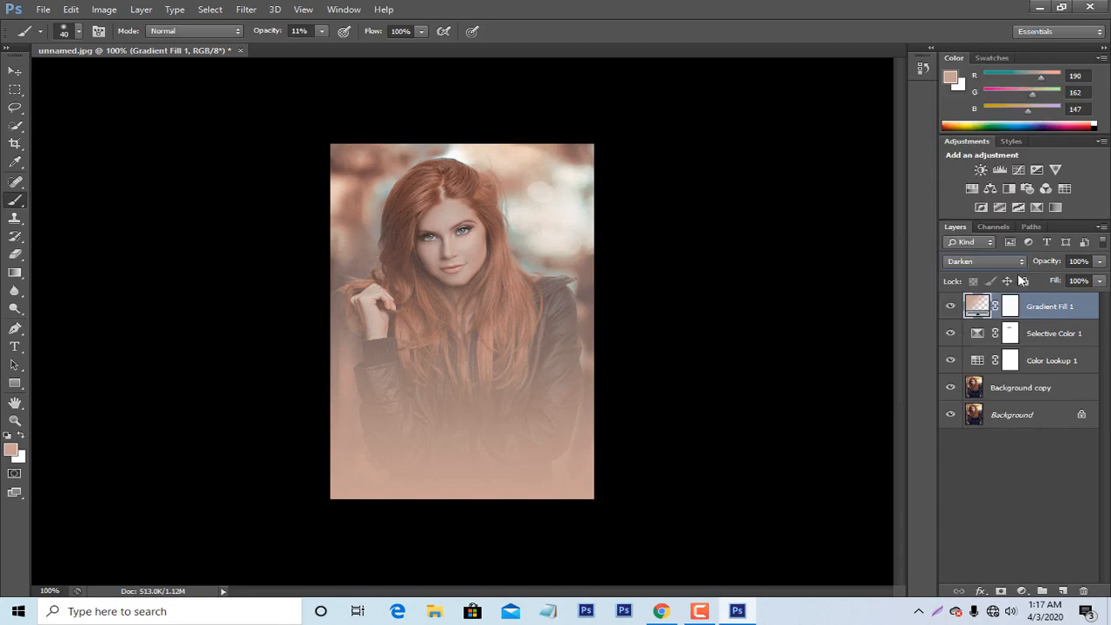
click(997, 260)
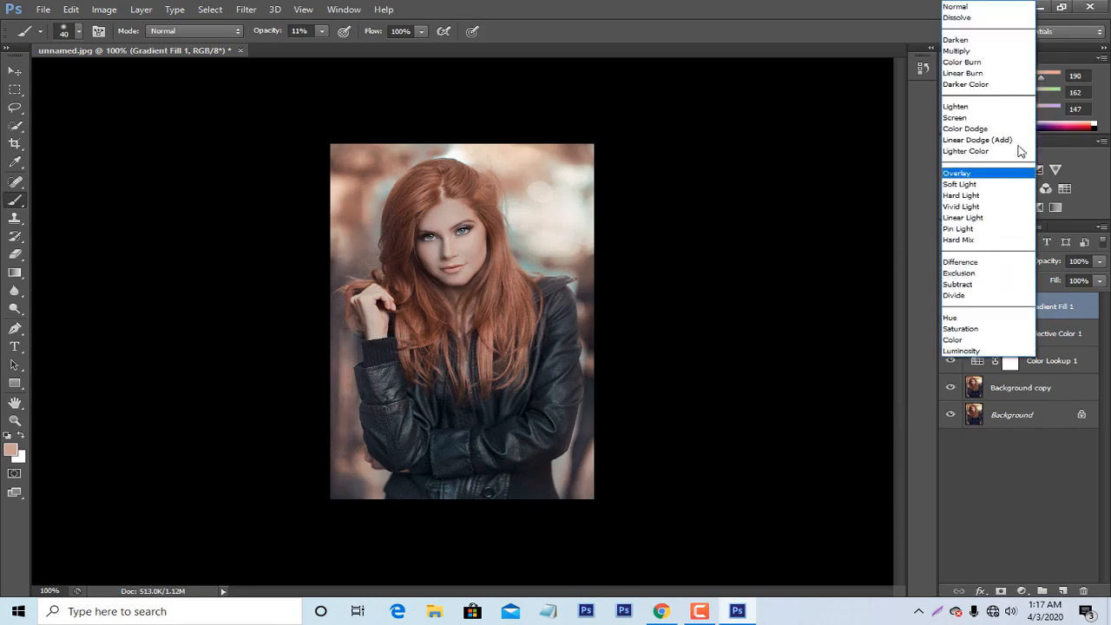
click(1010, 174)
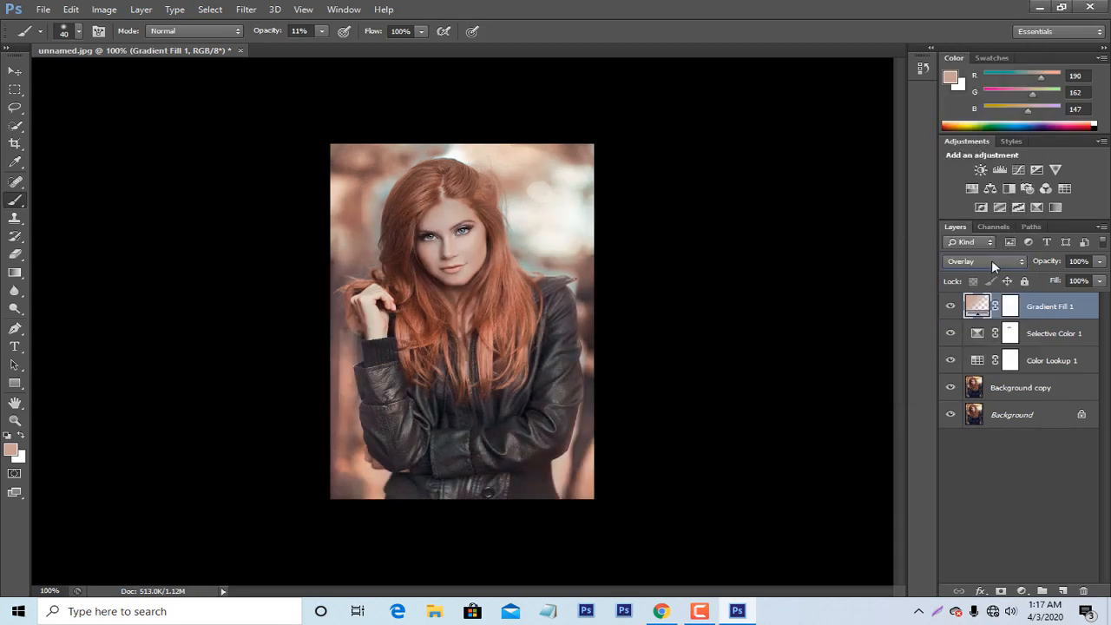
click(991, 260)
click(999, 185)
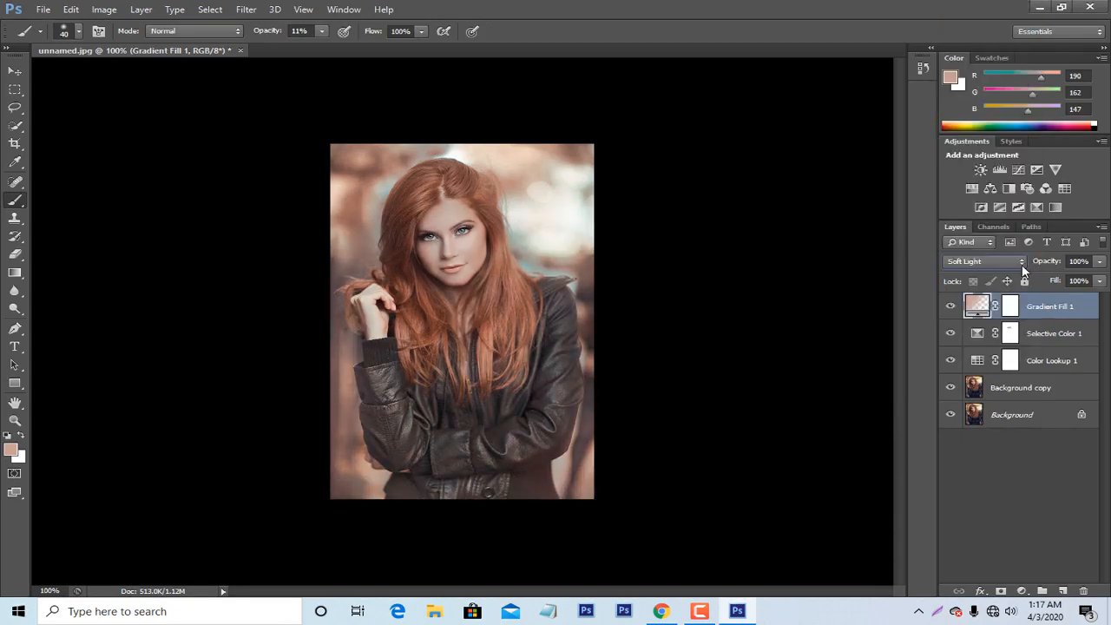
- Set the gradient fill layer's blend mode to Screen and its fill to 56%
click(1012, 263)
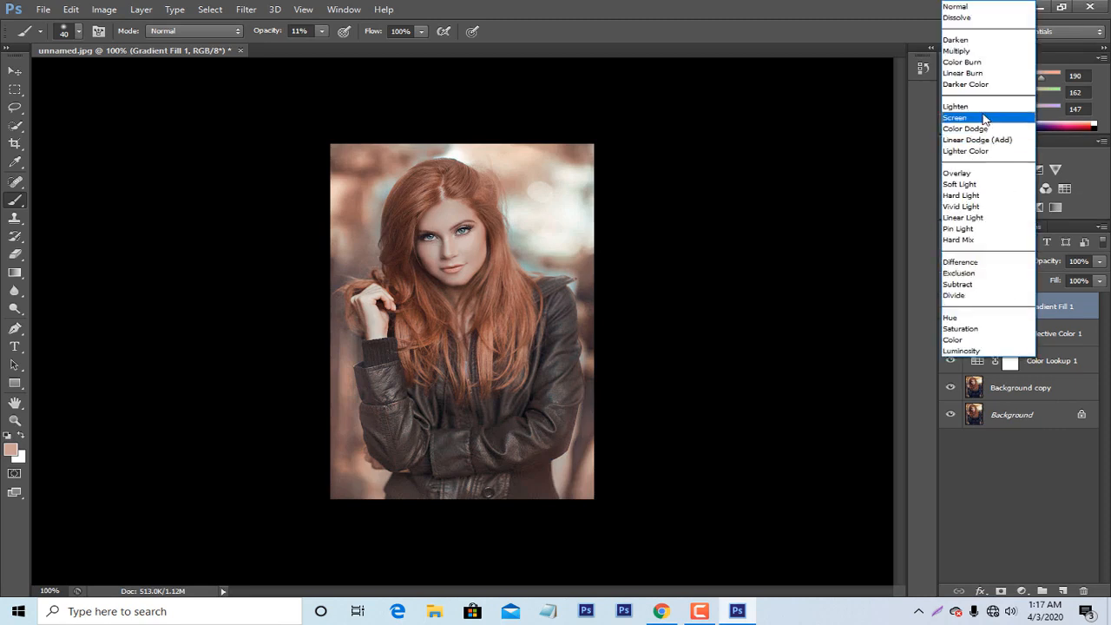
click(983, 118)
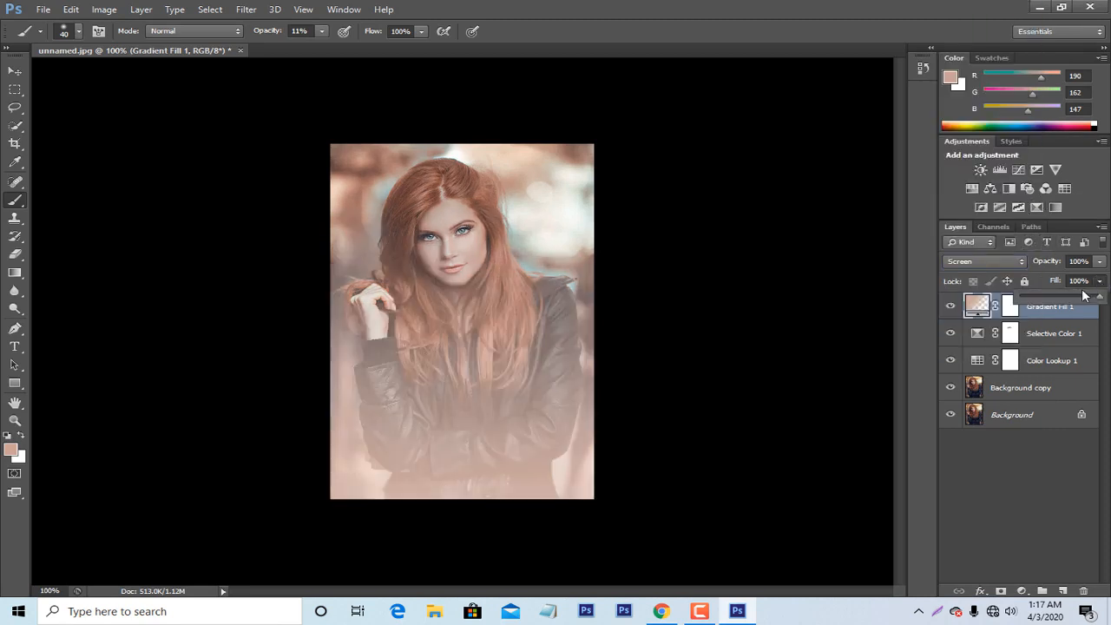
mouse_move(1084, 297)
mouse_down()
mouse_move(1055, 296)
mouse_move(1068, 299)
mouse_up()
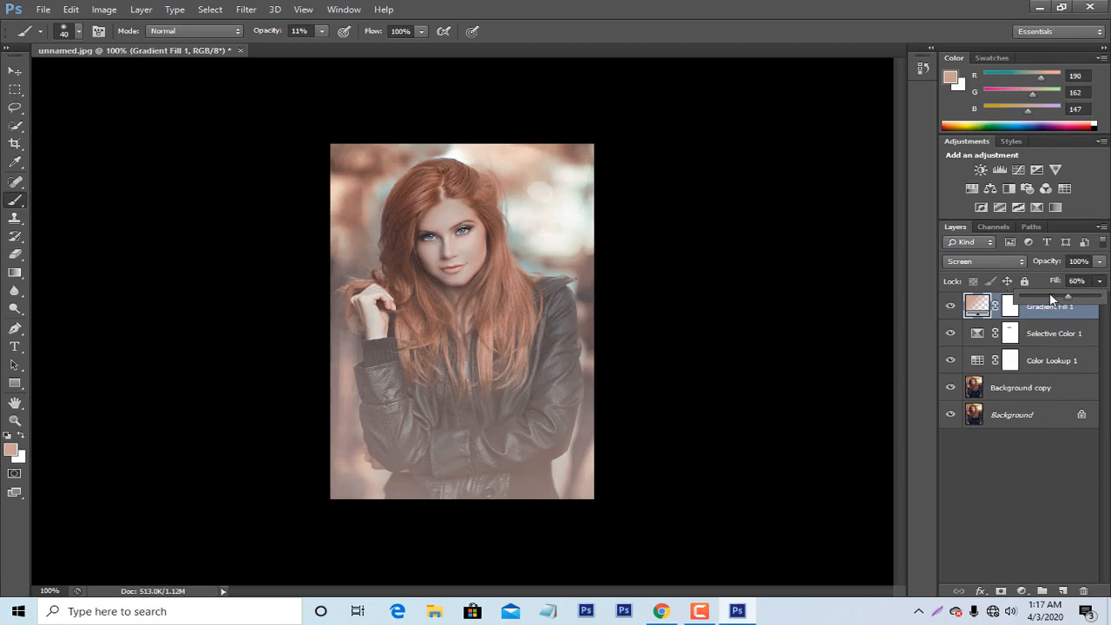
click(1051, 299)
click(956, 303)
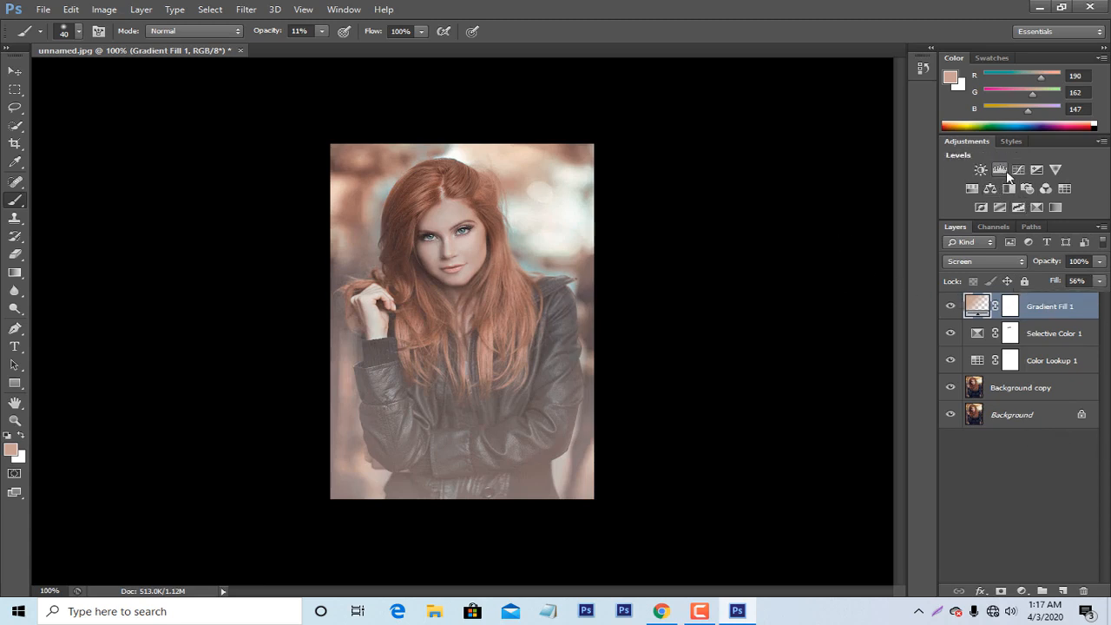
- Add a Photo Filter adjustment layer above the gradient fill using Warming Filter (85)
click(1043, 189)
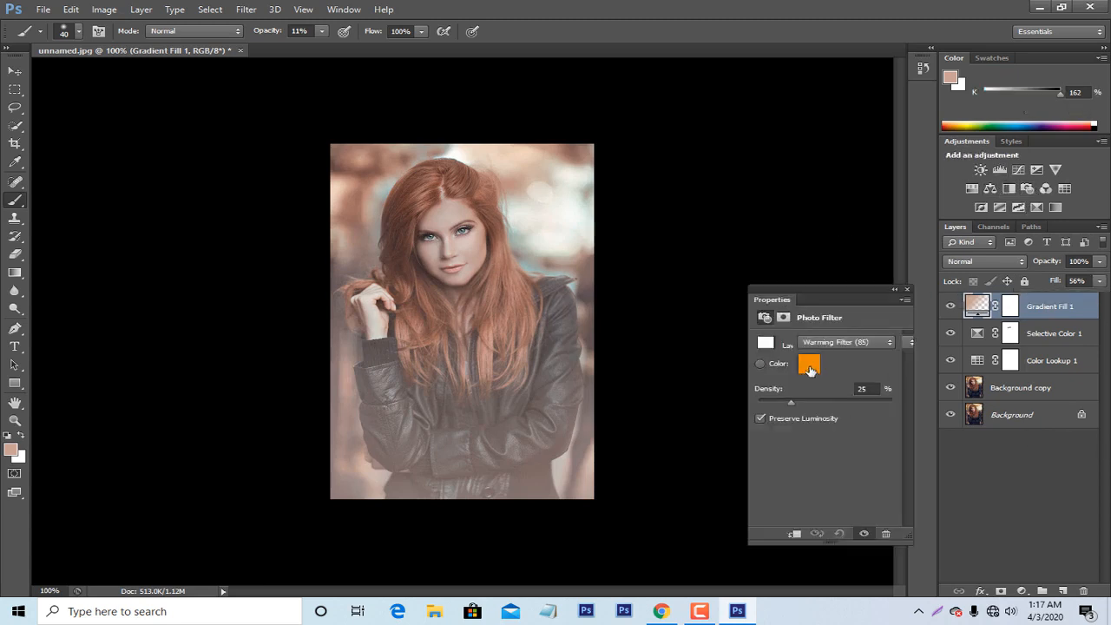
click(836, 342)
click(836, 378)
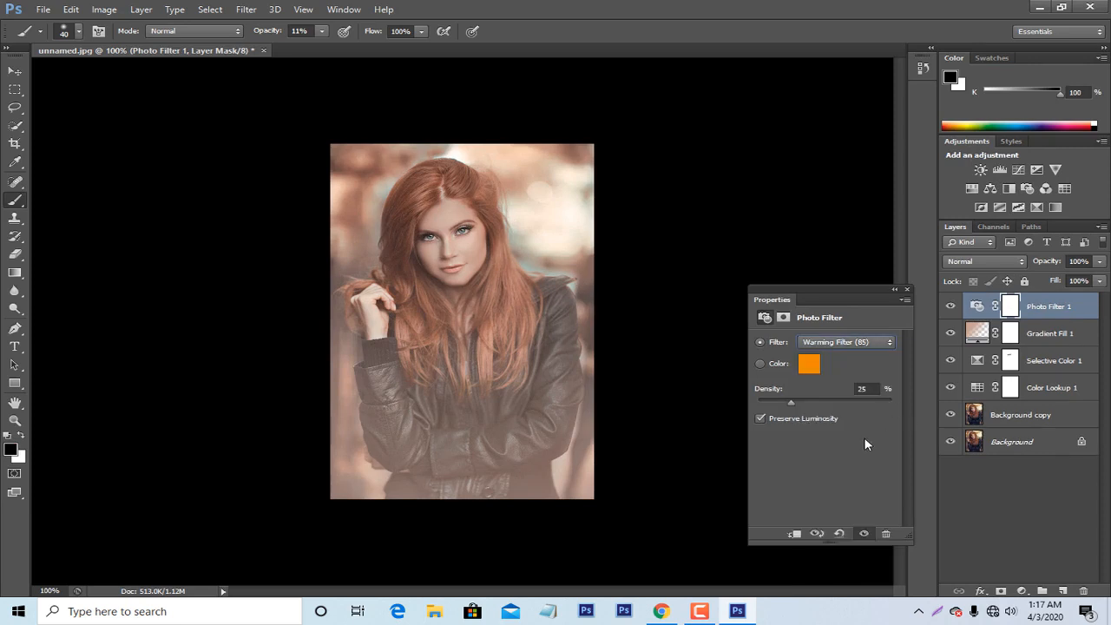
- Try the cooling, Cyan and Yellow filters on the Photo Filter layer
key(Down)
key(Down)
key(Down)
key(Down)
key(Down)
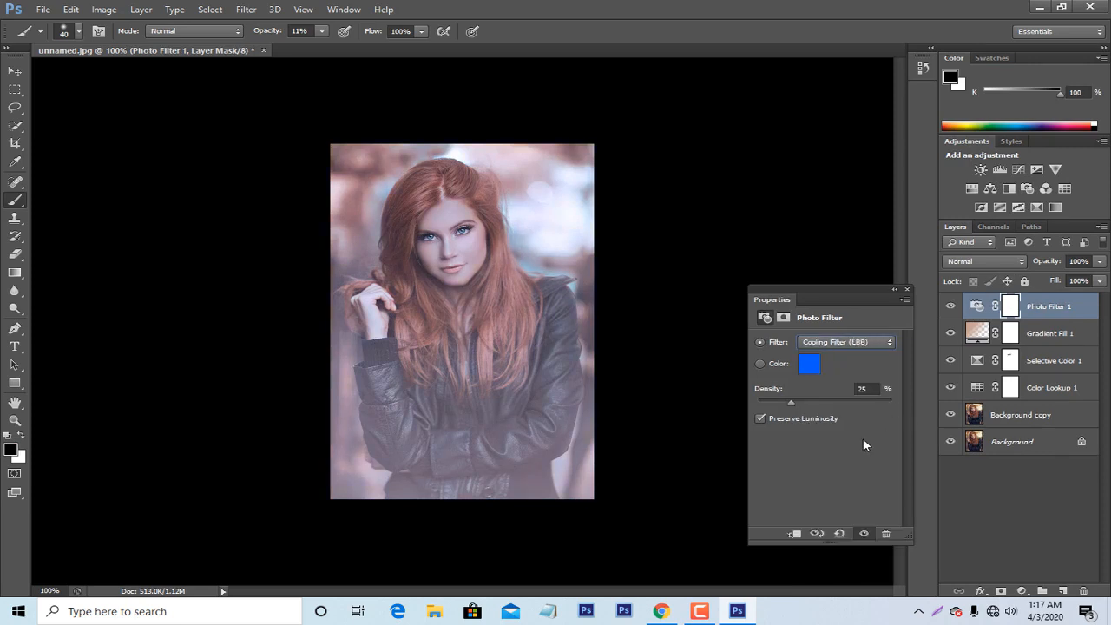
key(Down)
key(Down)
key(Down)
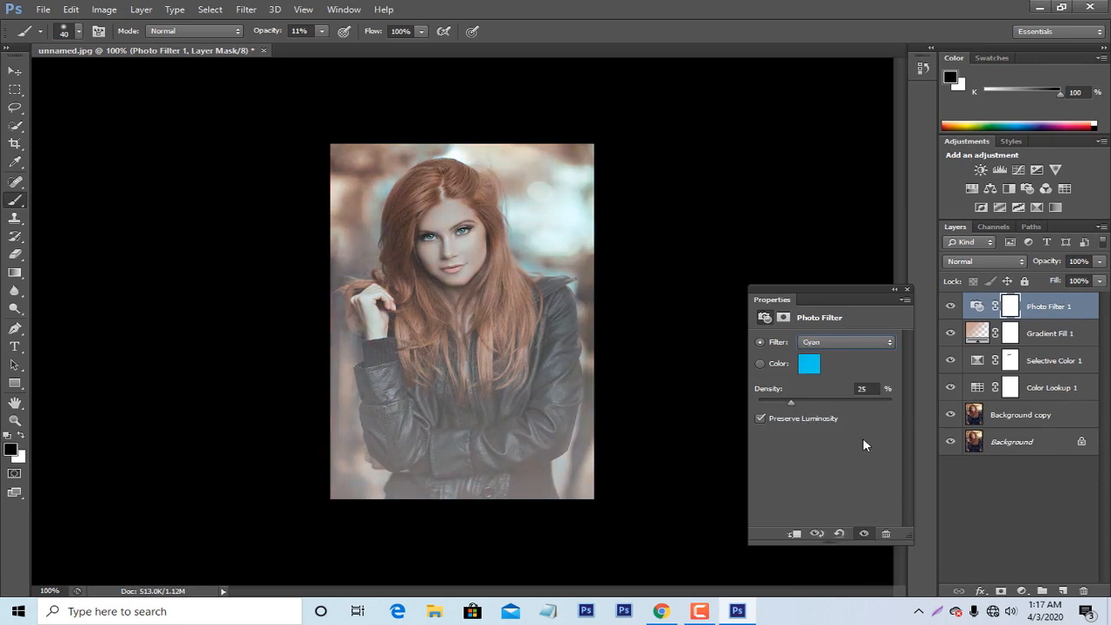
key(Up)
key(Up)
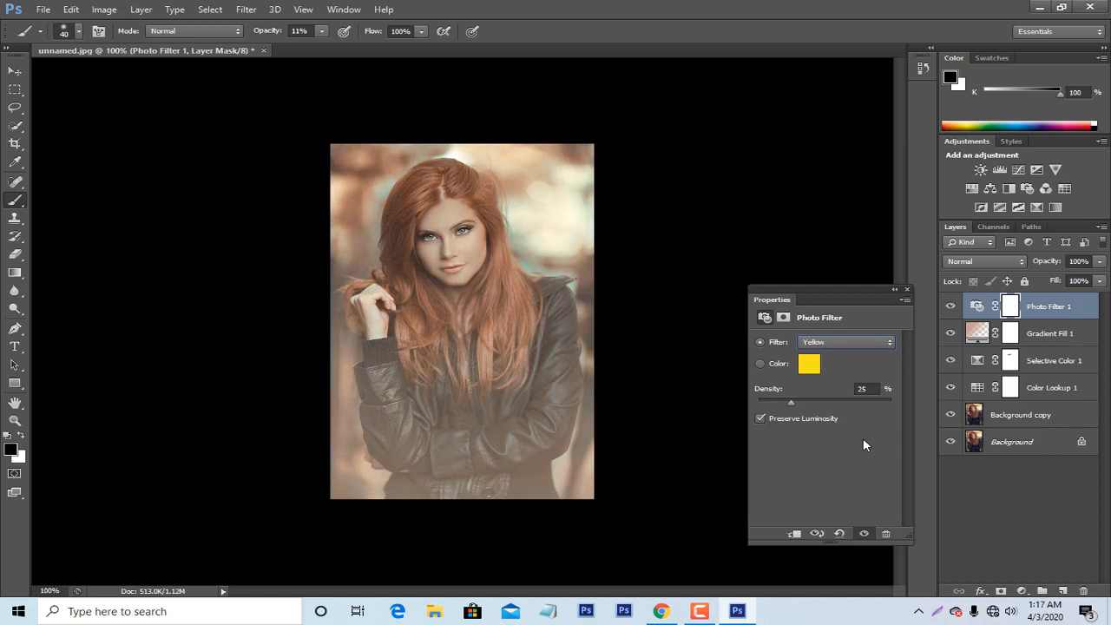
- Try the remaining Photo Filter presets from Magenta and Sepia to Deep Blue on the same layer
key(Down)
key(Down)
key(Down)
key(Down)
key(Down)
key(Down)
key(Down)
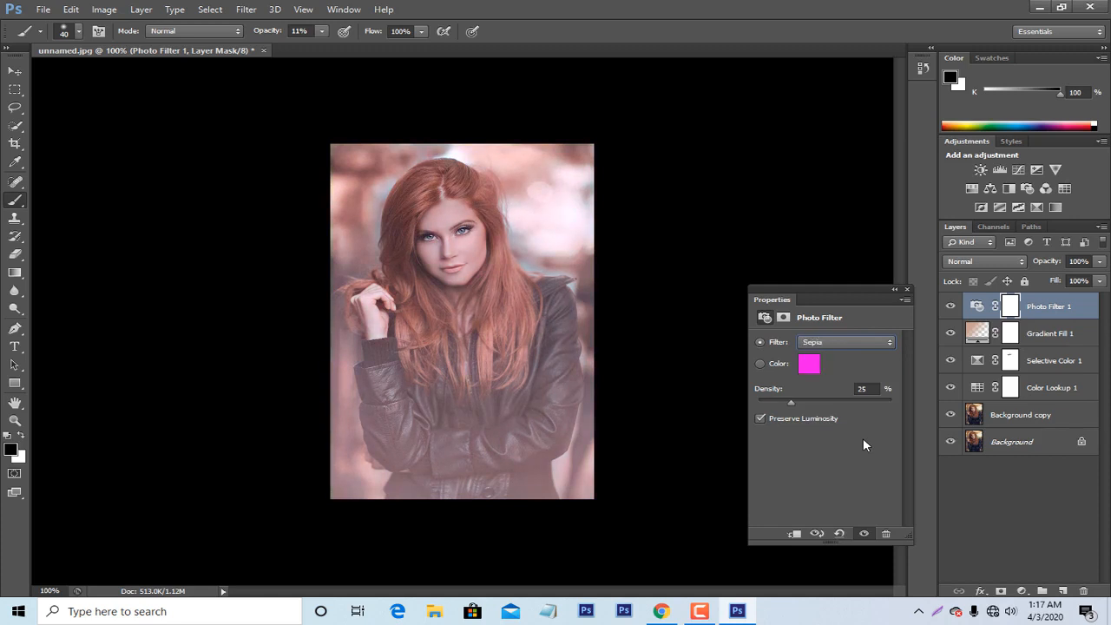
key(Down)
key(Up)
key(Up)
key(Down)
key(Down)
key(Up)
key(Up)
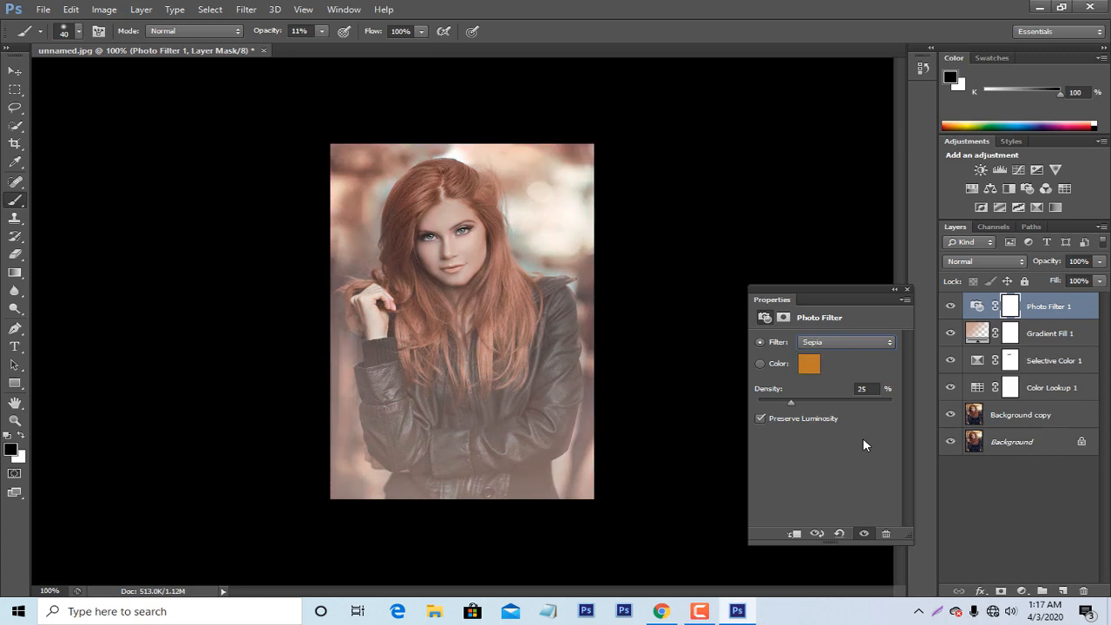
key(Down)
key(Down)
- Set the Photo Filter layer's filter to Deep Emerald at 25% density
click(812, 347)
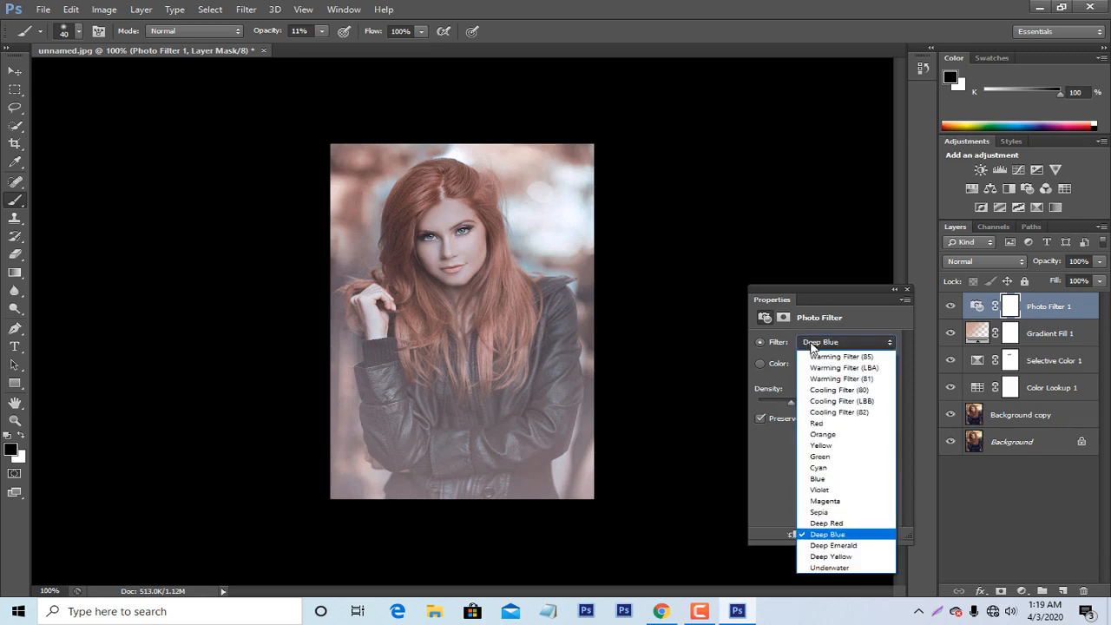
click(812, 530)
key(Down)
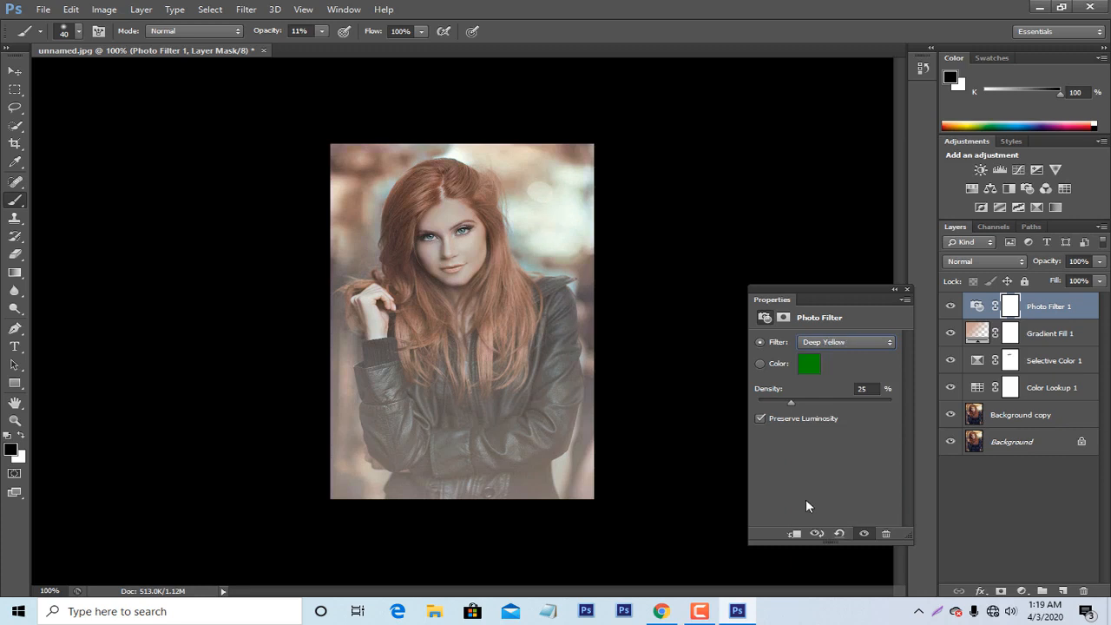
key(Down)
key(Up)
click(907, 289)
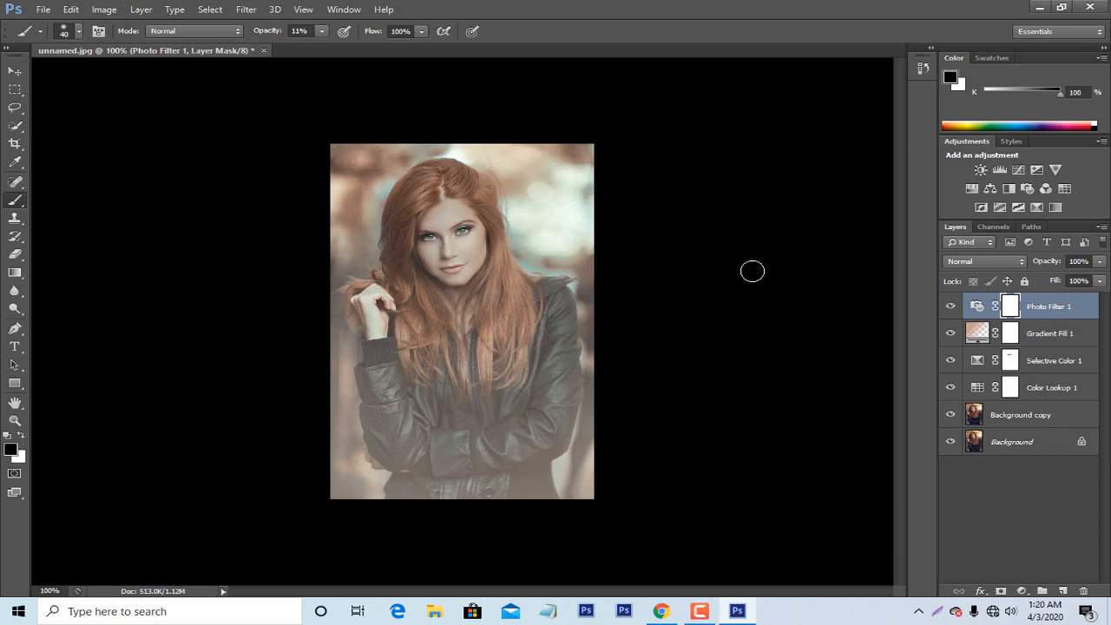
- Try an Exposure adjustment layer with exposure +0.16, offset -0.0174 and gamma correction 0.89, and delete it
click(1036, 171)
drag(825, 377, 831, 431)
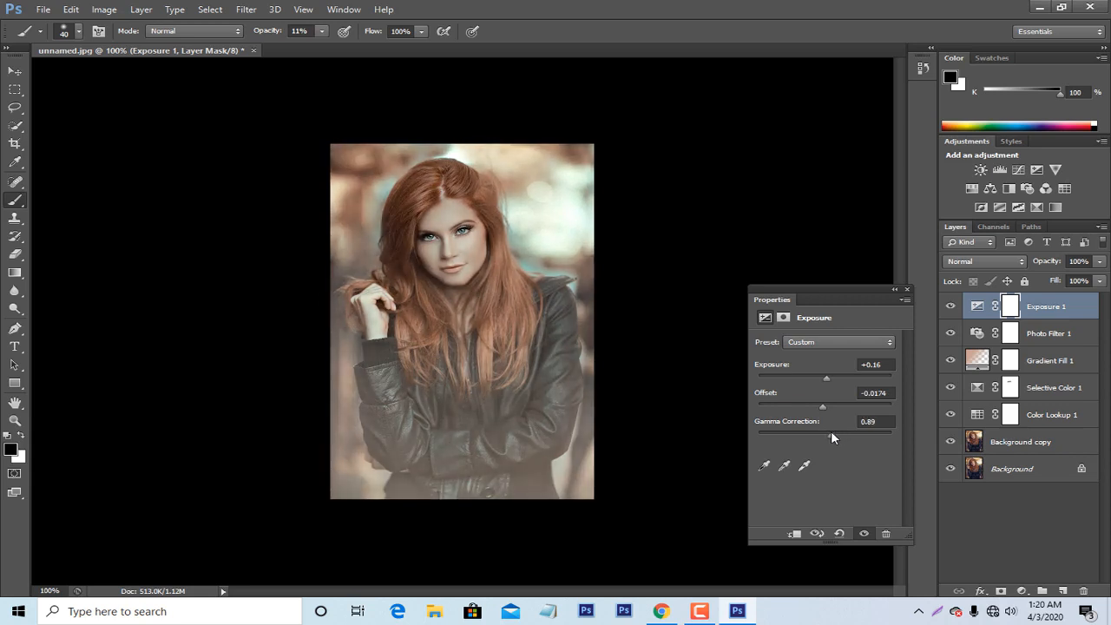
click(907, 289)
key(Delete)
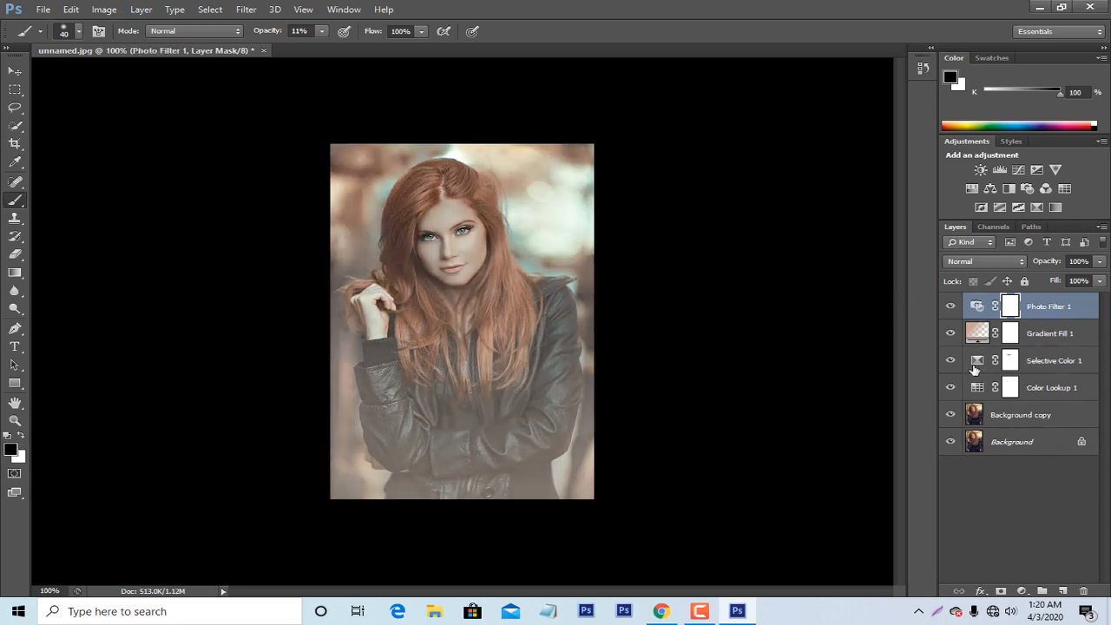
- Add a second Photo Filter adjustment layer using the Cyan filter at 25% density
click(1027, 190)
click(858, 342)
click(852, 357)
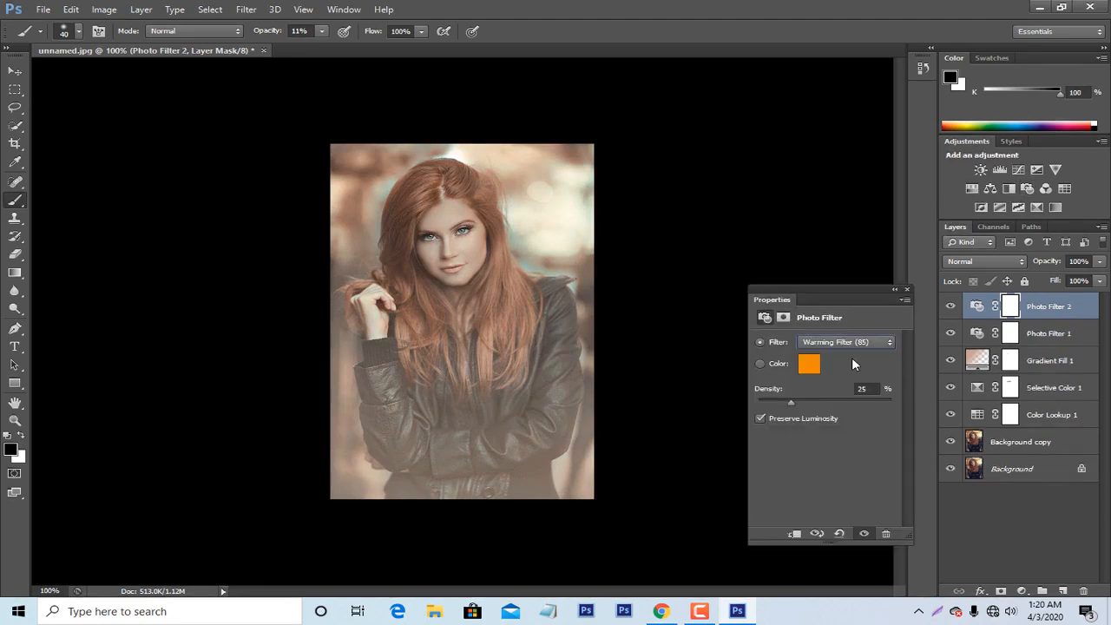
key(Down)
key(Down)
key(Down)
key(Down)
key(Down)
key(Down)
key(Down)
key(Down)
key(Down)
key(Down)
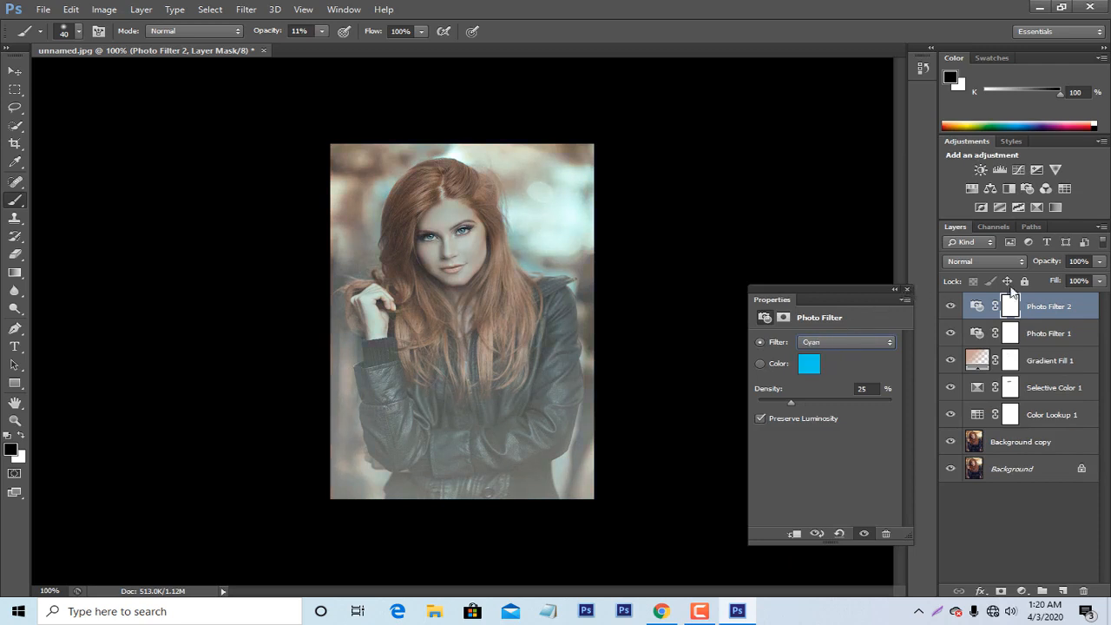
click(908, 289)
- Set the cyan Photo Filter layer's fill to 77%
click(1098, 284)
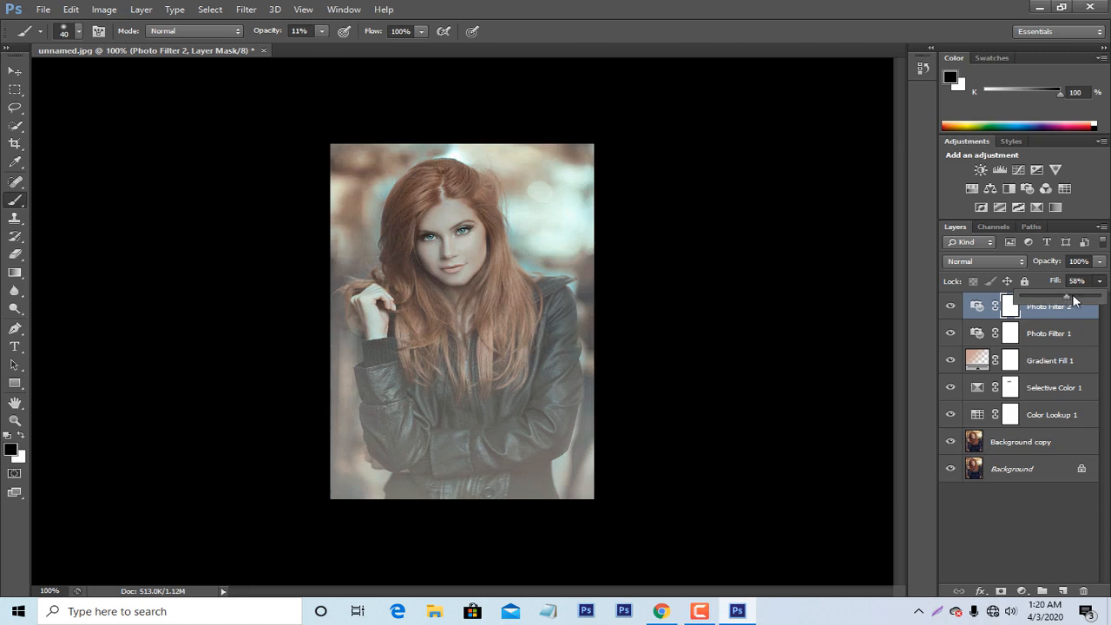
drag(1074, 301, 1084, 300)
right_click(745, 204)
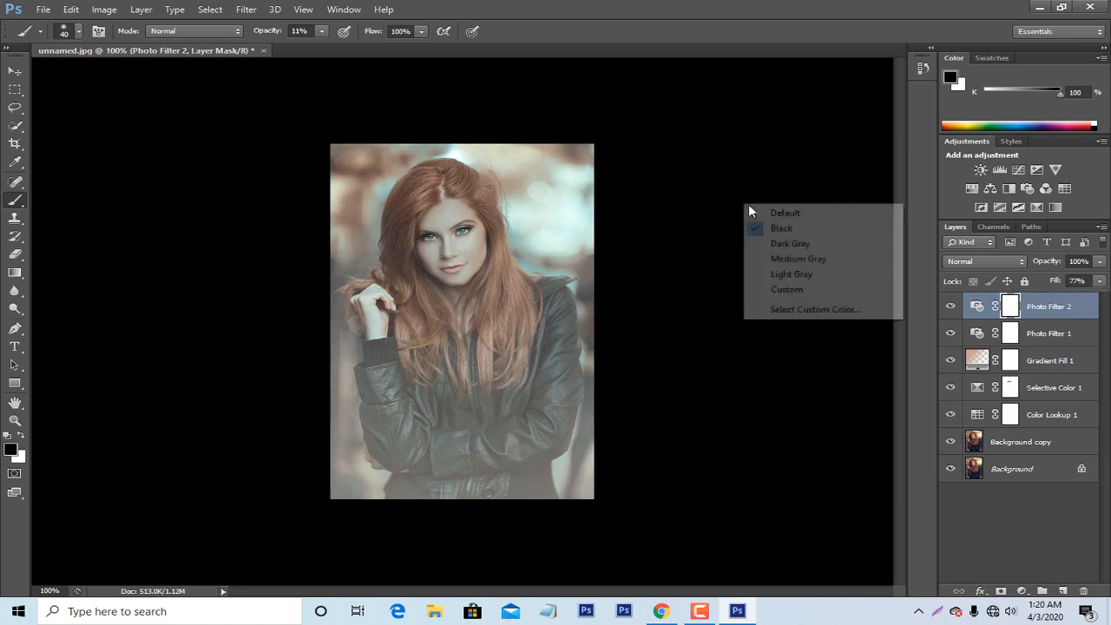
click(856, 323)
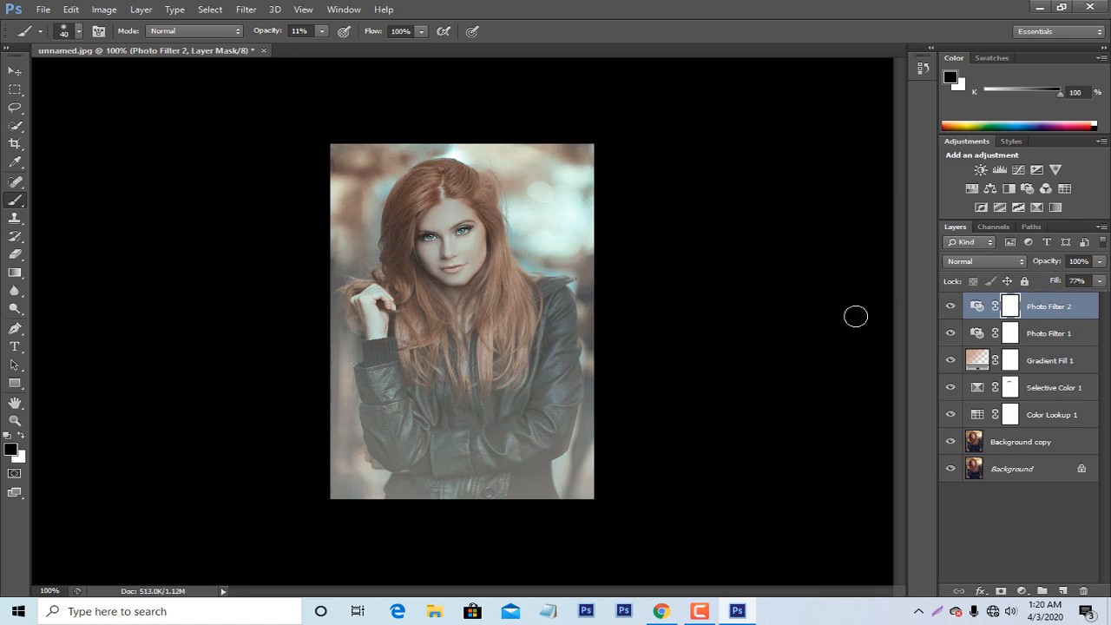
- Add a Curves adjustment layer and darken the shadows with an RGB curve point at input 66, output 56
click(1018, 171)
drag(789, 465, 814, 445)
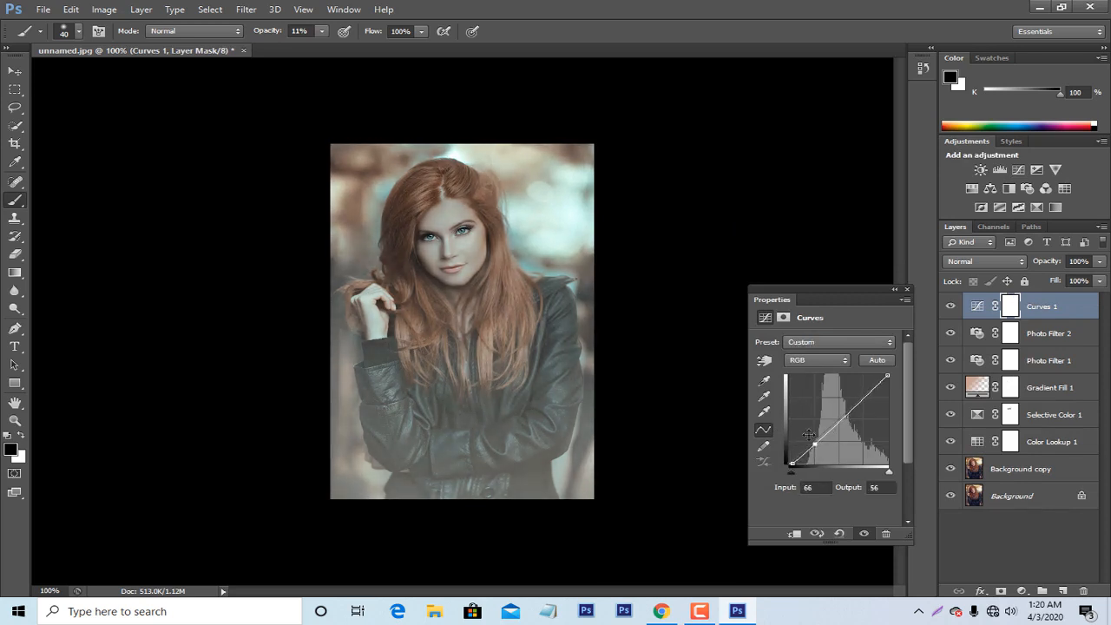
click(905, 292)
- Reduce the fill of the Photo Filter 2 layer to 35%
click(1047, 333)
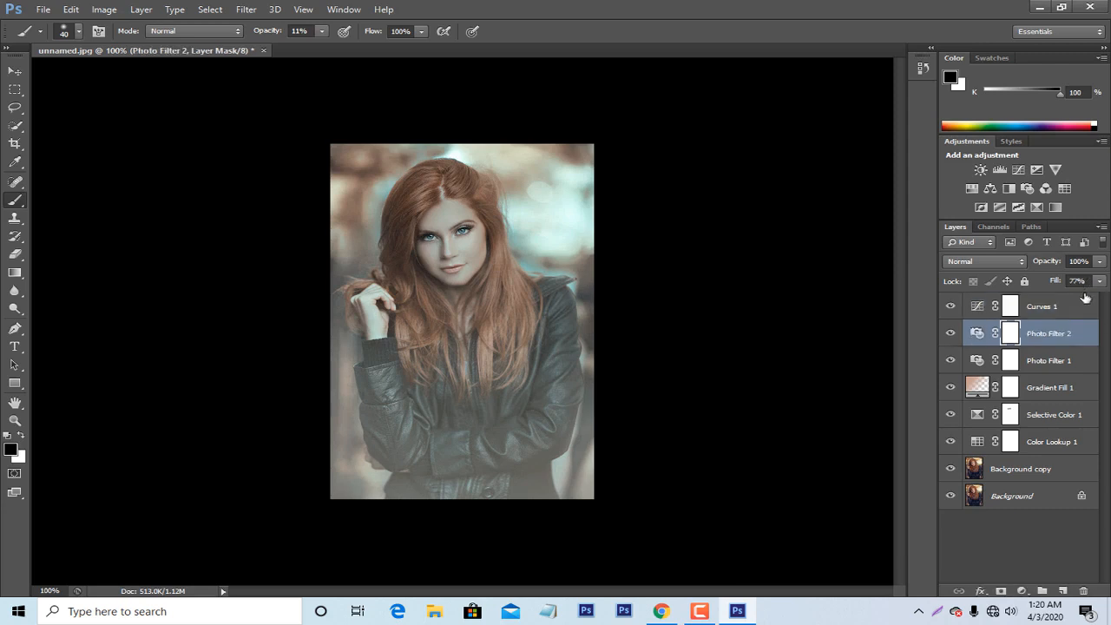
click(1100, 280)
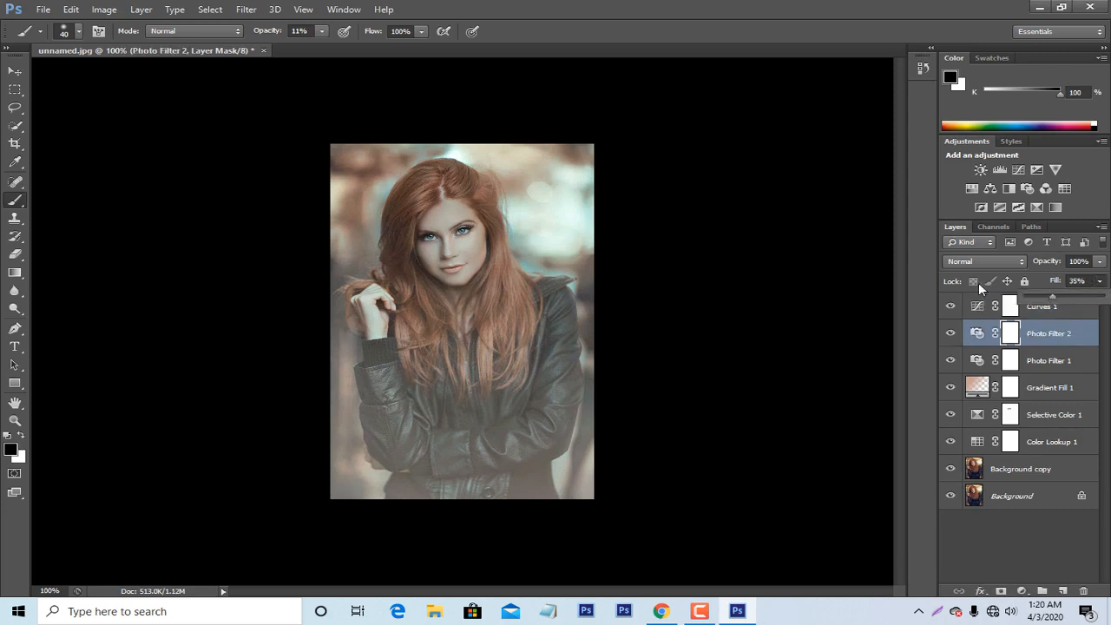
- Add a Selective Color adjustment layer above Photo Filter 2, lowering yellow and raising magenta in the Reds
click(1037, 208)
click(830, 359)
click(816, 372)
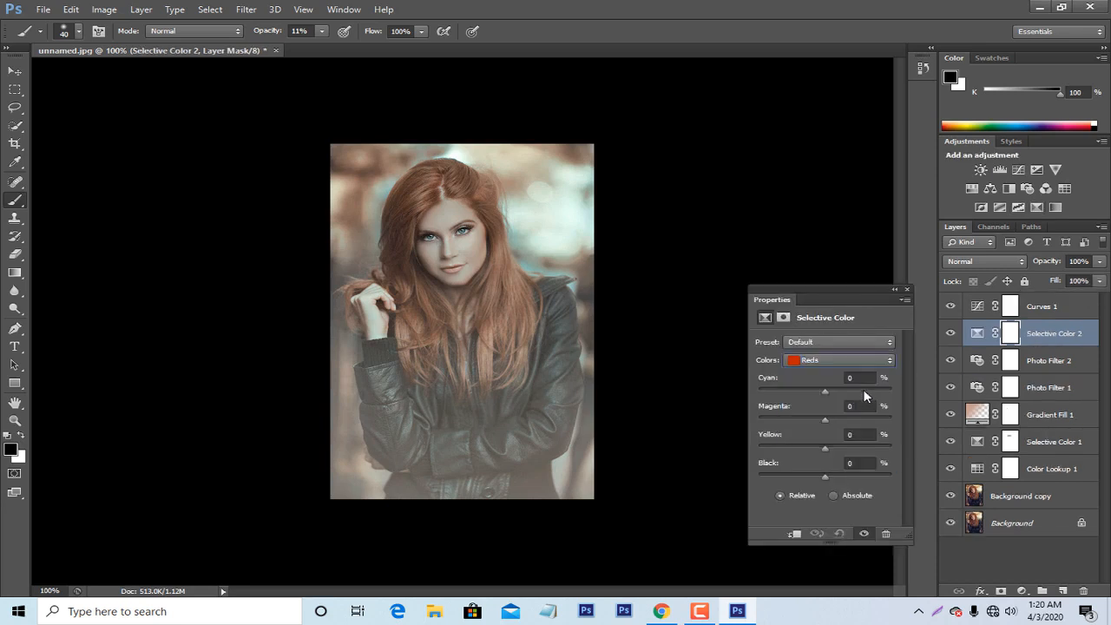
drag(825, 448, 832, 448)
click(803, 448)
drag(874, 416, 876, 416)
click(939, 330)
- Toggle the visibility of the Gradient Fill, Color Lookup and other adjustment layers to compare their effect on the portrait
click(951, 414)
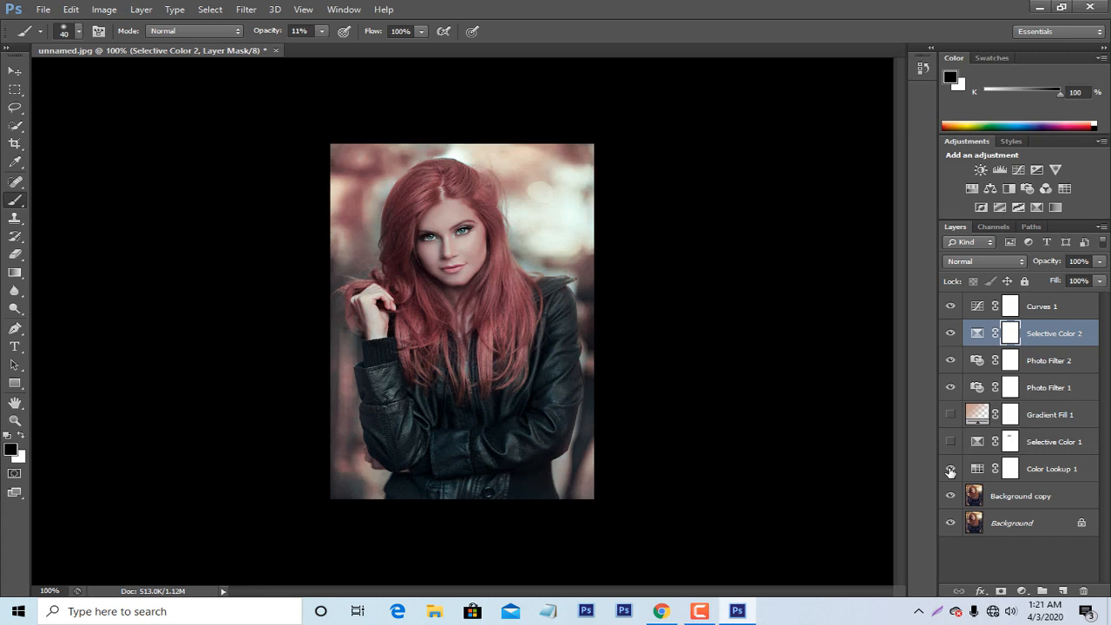
click(950, 468)
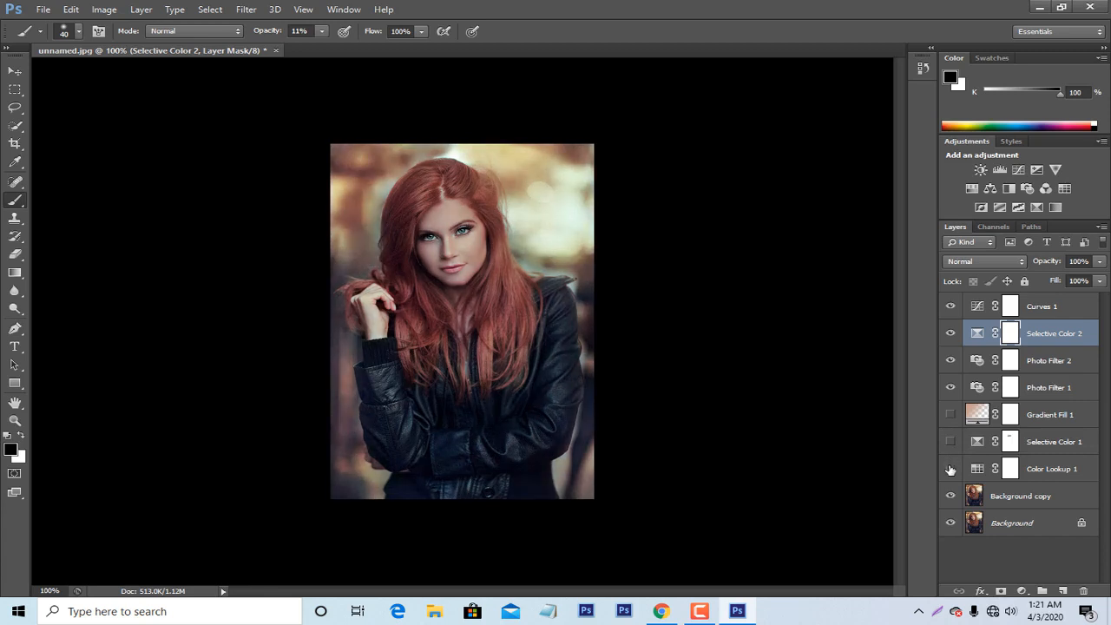
click(951, 469)
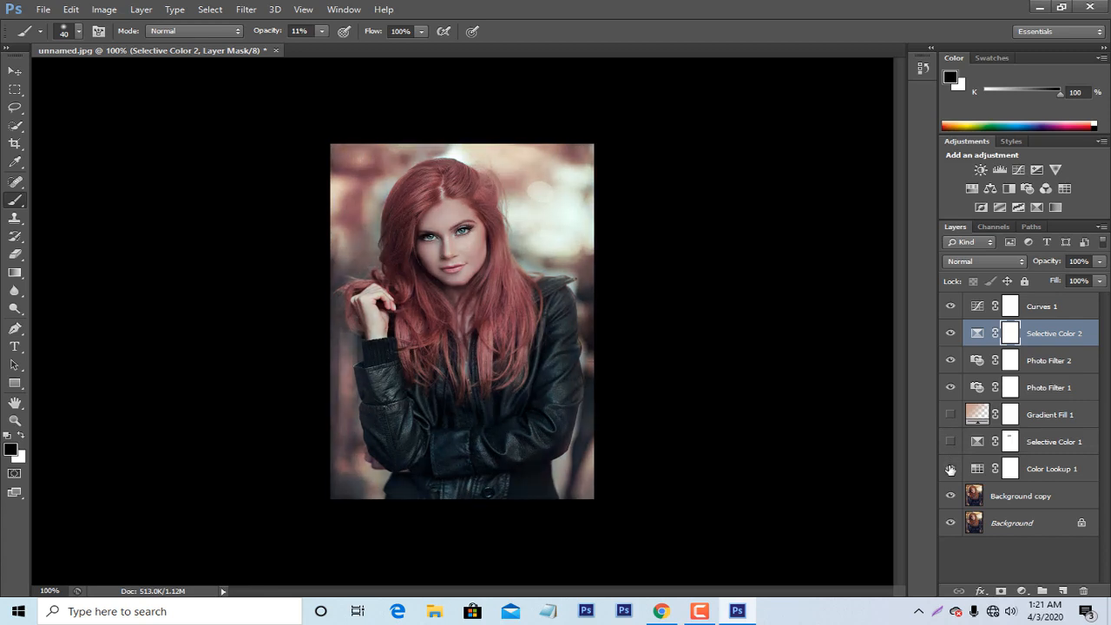
click(951, 415)
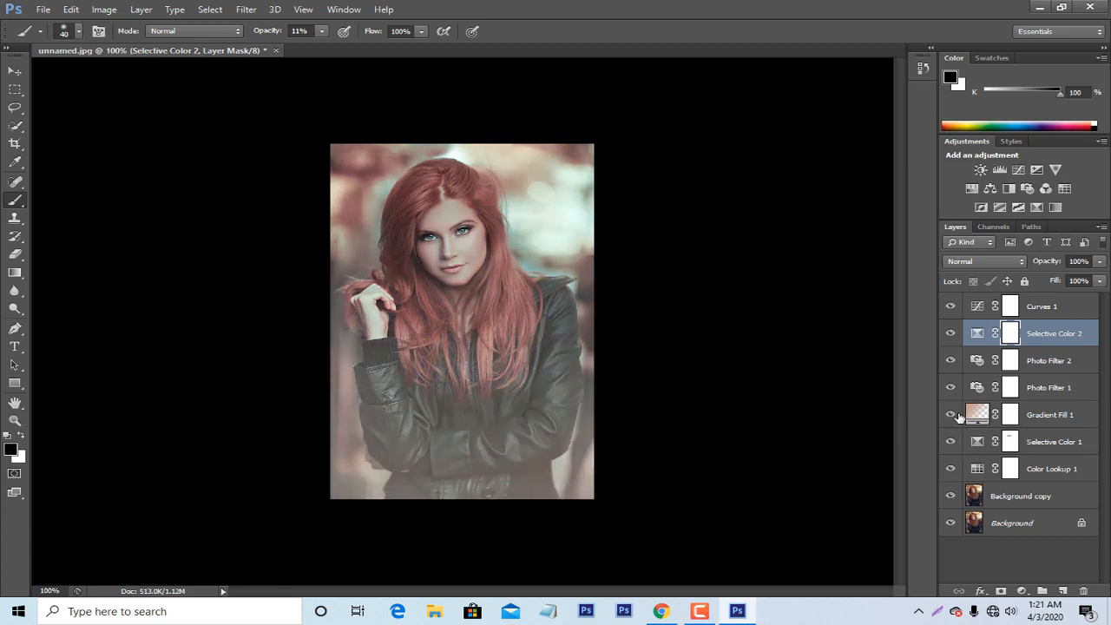
click(951, 415)
click(951, 415)
click(951, 387)
- Save a JPEG copy of the portrait as unnamed.jpg in New folder, replacing the existing file
key(ctrl+shift+s)
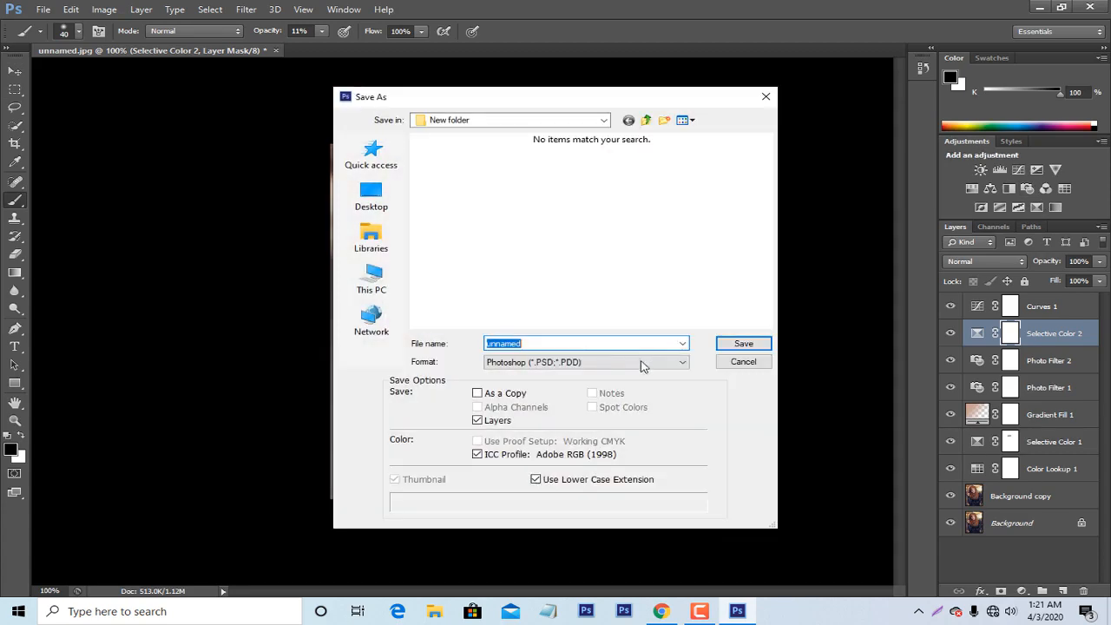
click(587, 362)
click(618, 457)
click(743, 344)
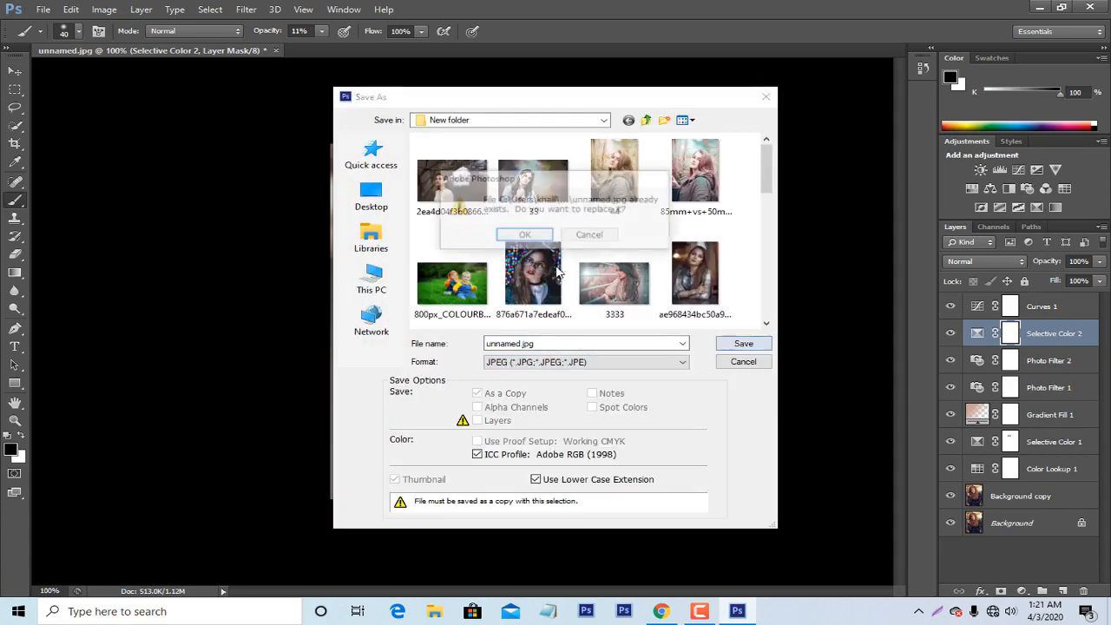
click(521, 228)
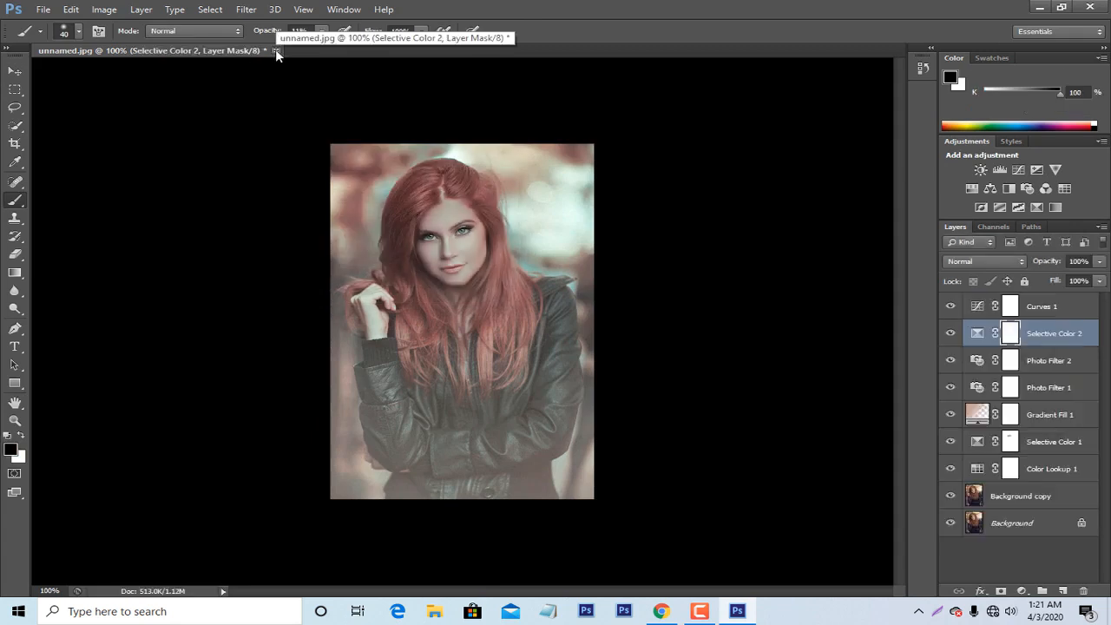
- Close the layered document without saving changes and open the exported unnamed.jpg in Camera Raw
click(277, 50)
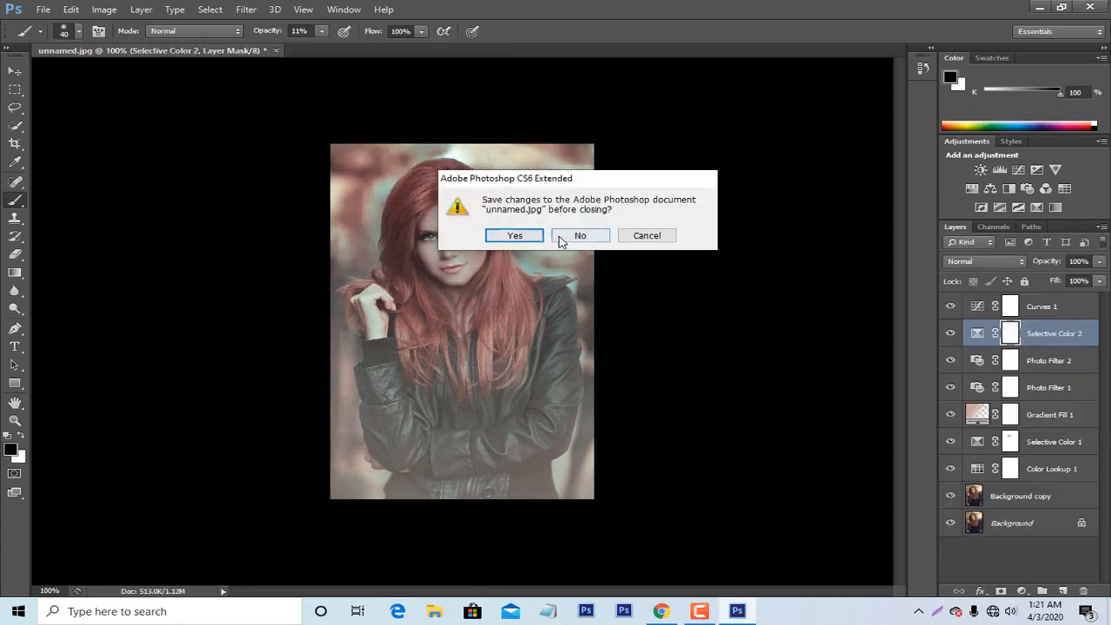
click(561, 238)
double_click(530, 229)
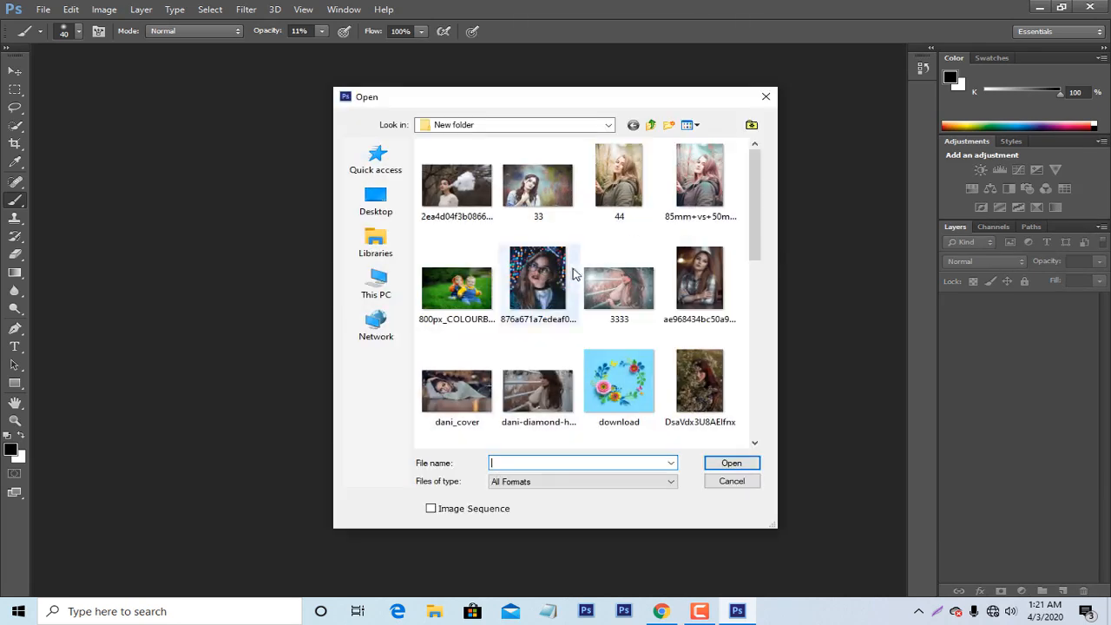
scroll(623, 233, down, 3)
scroll(623, 233, down, 5)
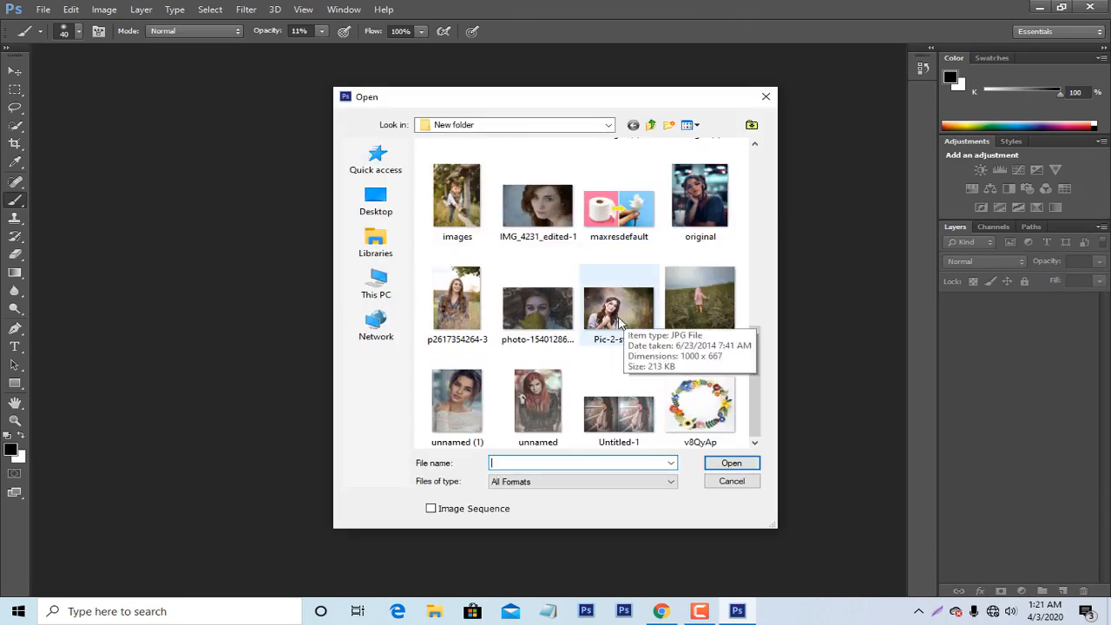
double_click(541, 397)
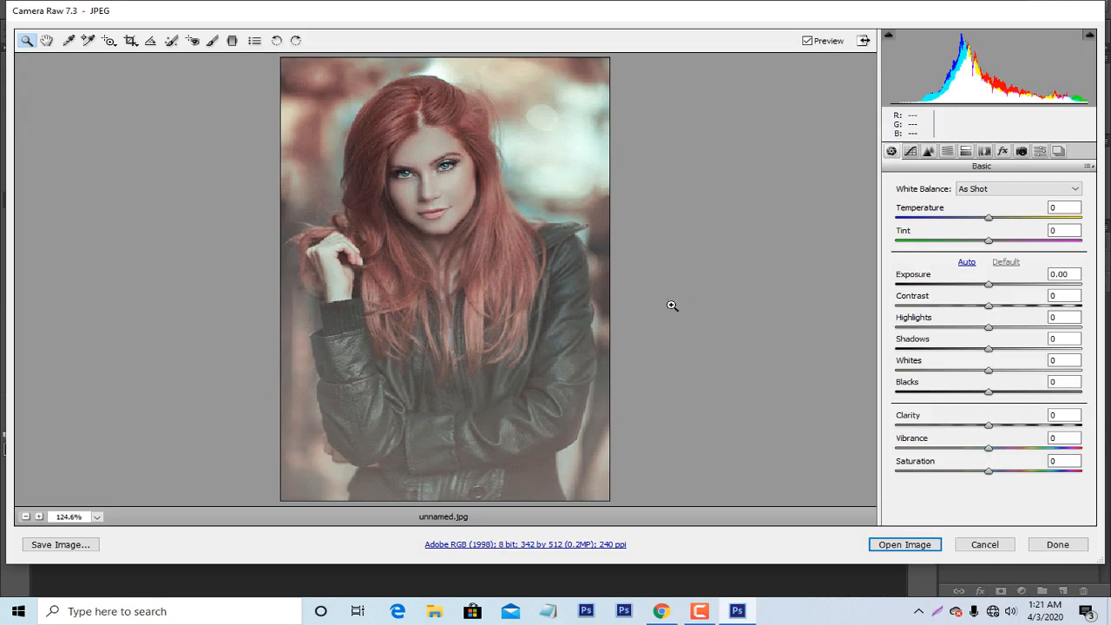
- Cool the portrait's white balance by setting Temperature to -4 and Tint to -4
right_click(487, 228)
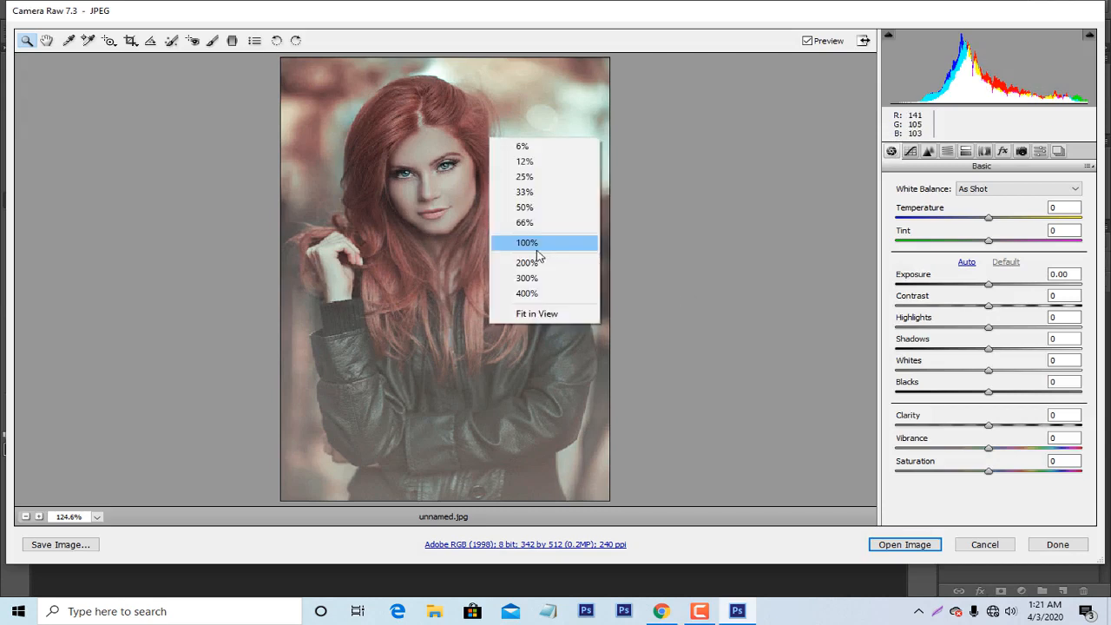
click(527, 165)
click(488, 267)
click(488, 267)
click(488, 266)
click(488, 266)
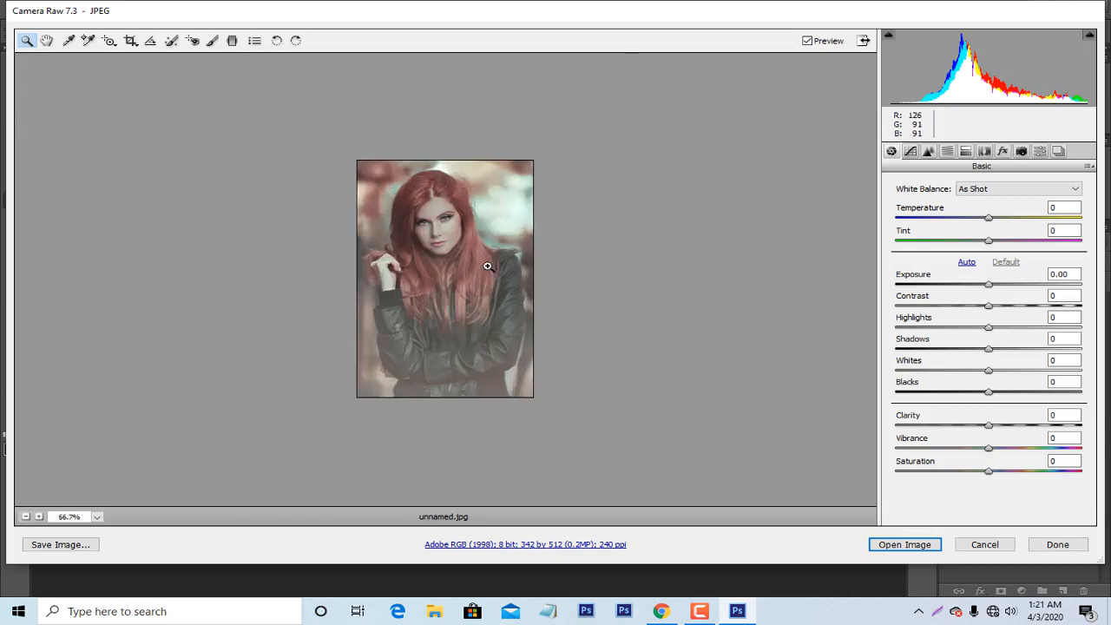
click(488, 267)
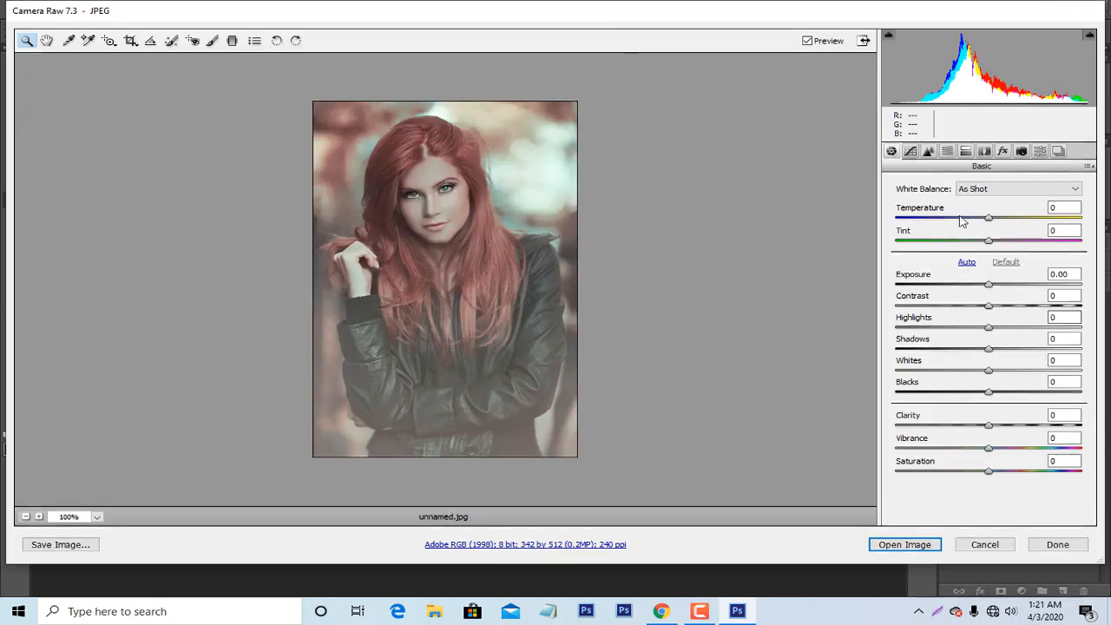
mouse_move(984, 222)
mouse_down()
mouse_move(988, 246)
mouse_move(1011, 249)
mouse_move(978, 252)
mouse_move(994, 253)
mouse_move(1002, 223)
mouse_move(989, 229)
mouse_up()
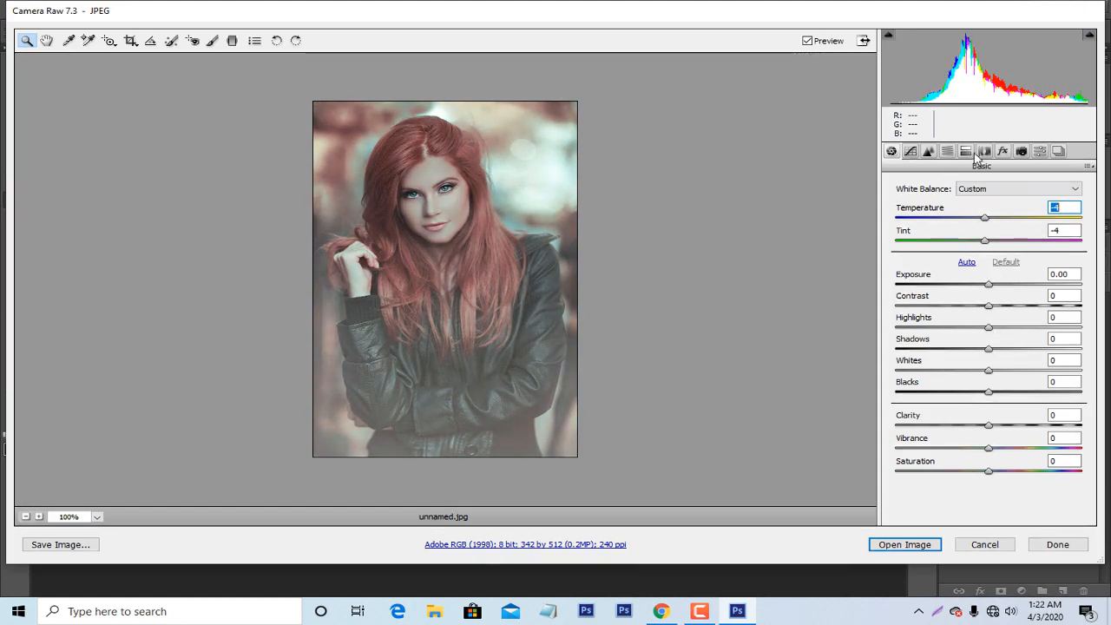
- In Camera Calibration, set Green Primary Hue to -4 and Saturation to +12, and Blue Primary Hue to -18 and Saturation to +31
click(1039, 152)
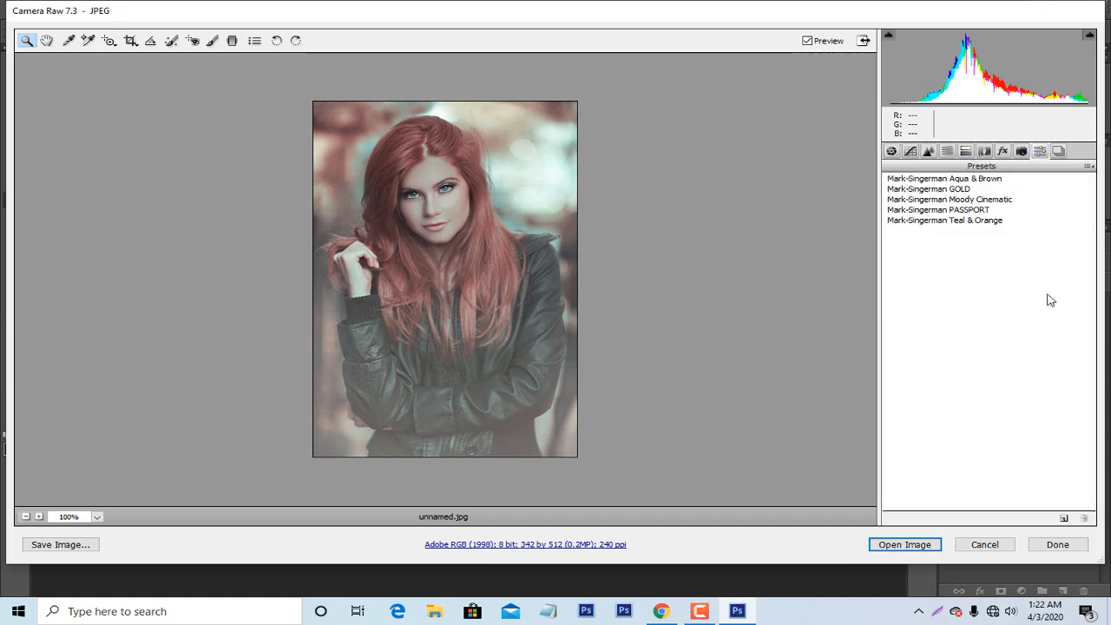
click(1021, 151)
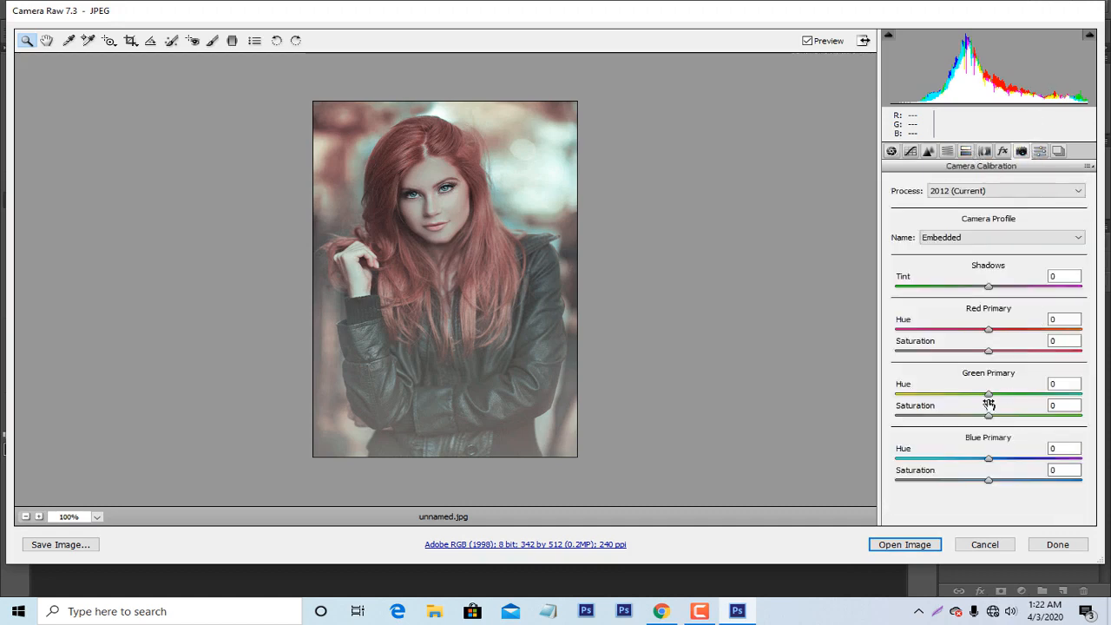
drag(988, 396, 1001, 416)
drag(988, 459, 1018, 478)
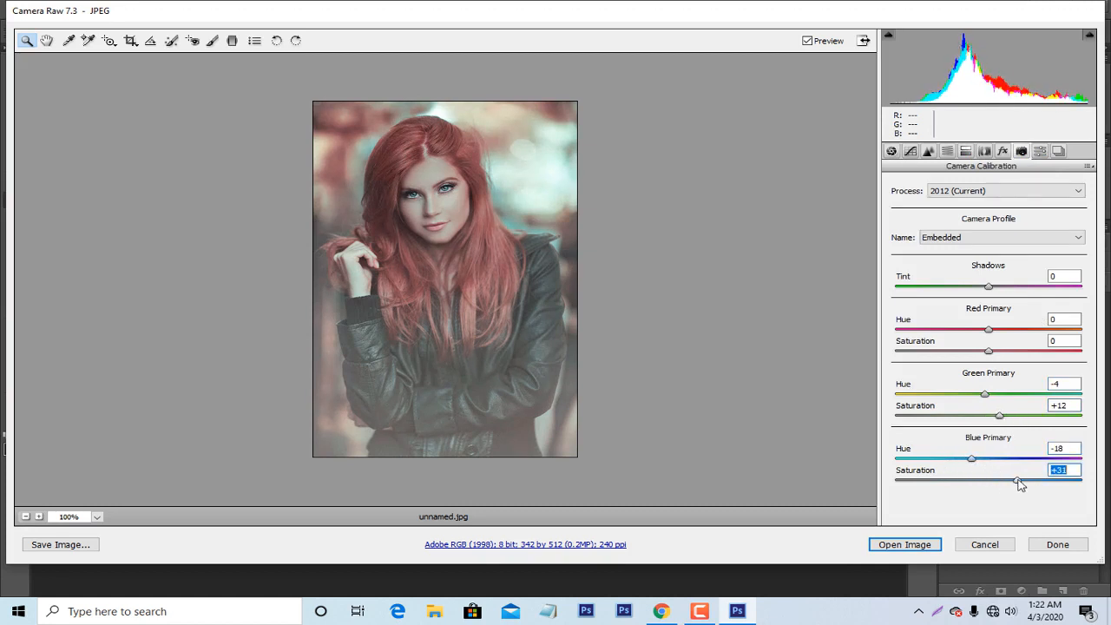
- Adjust the portrait's basic tones to Contrast 0, Shadows +13, Whites +30 and Blacks +8
click(892, 151)
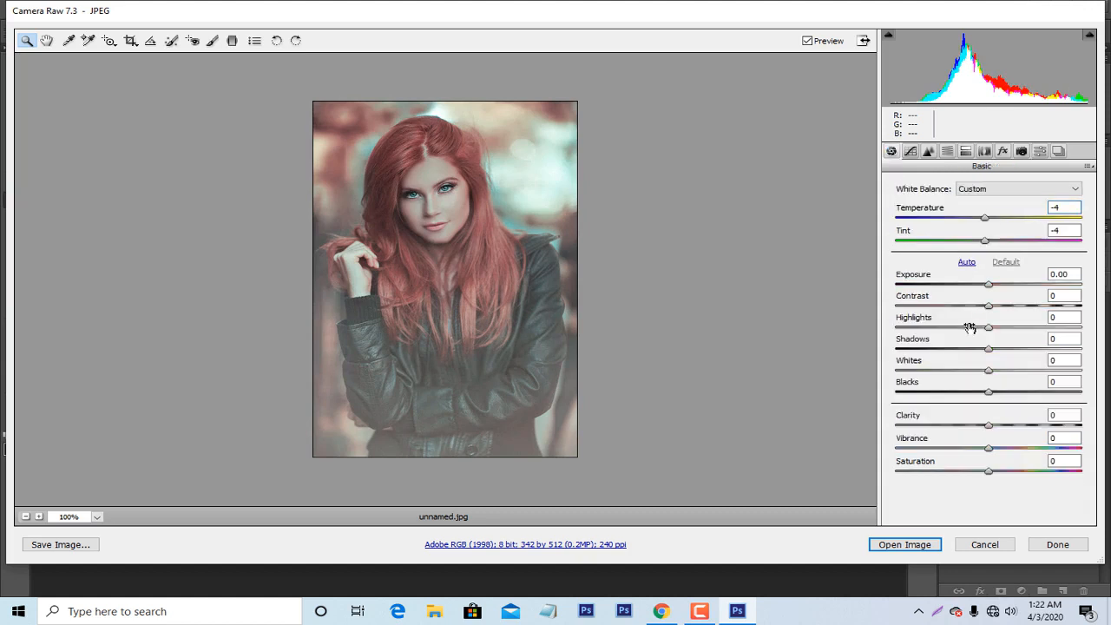
click(992, 307)
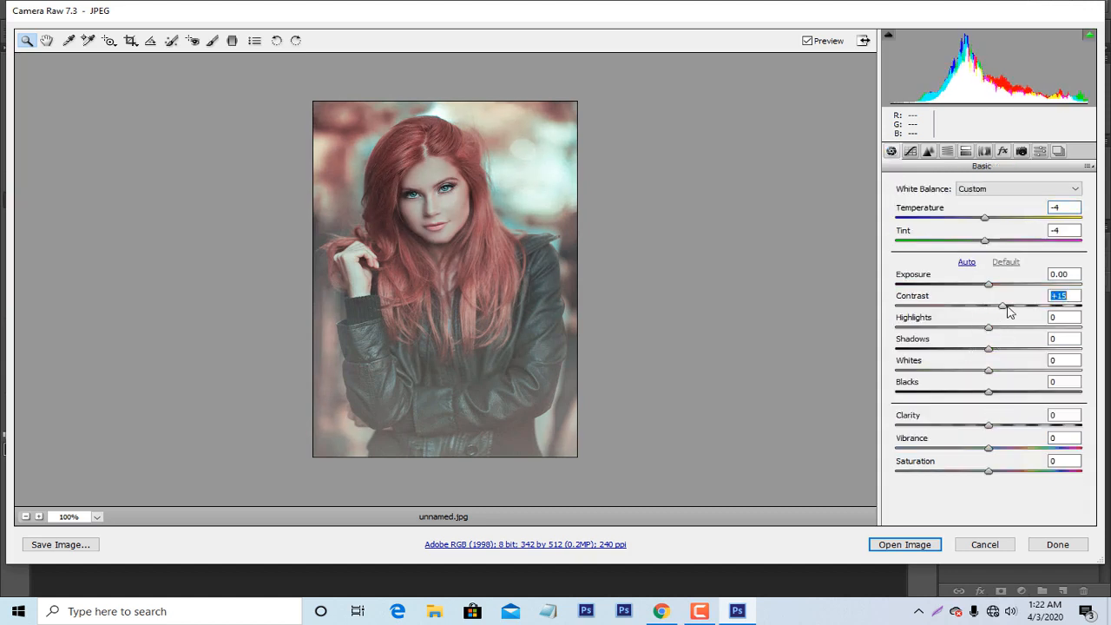
drag(987, 310, 998, 407)
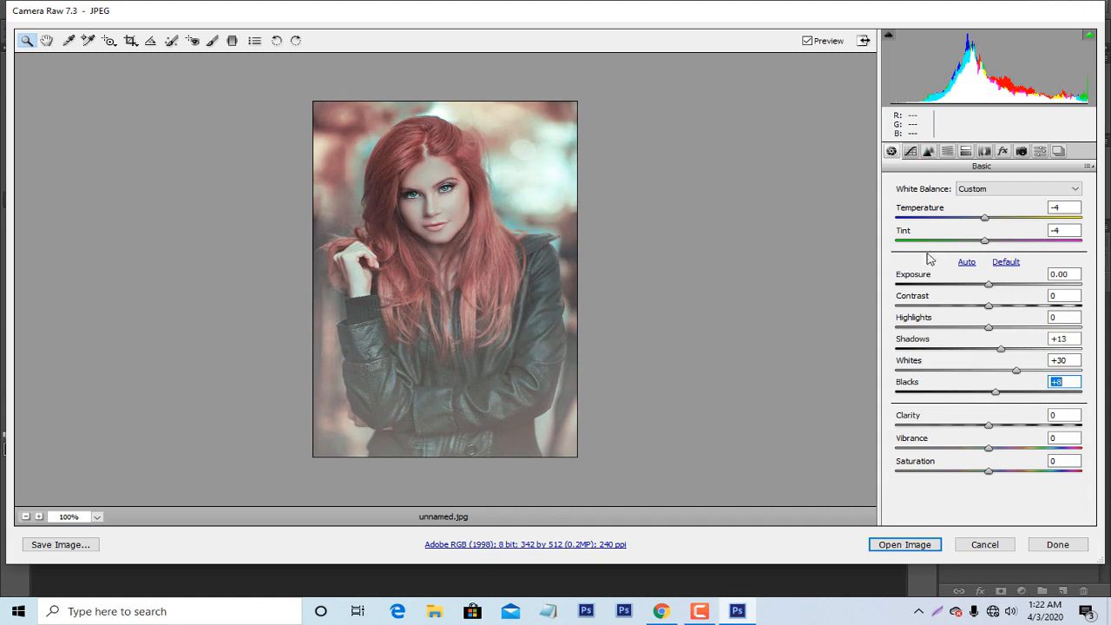
- Set the portrait's Vibrance to +14 and open the graded image from Camera Raw in Photoshop
mouse_move(992, 452)
mouse_down()
mouse_move(1034, 454)
mouse_move(990, 462)
mouse_move(1007, 467)
mouse_up()
click(917, 543)
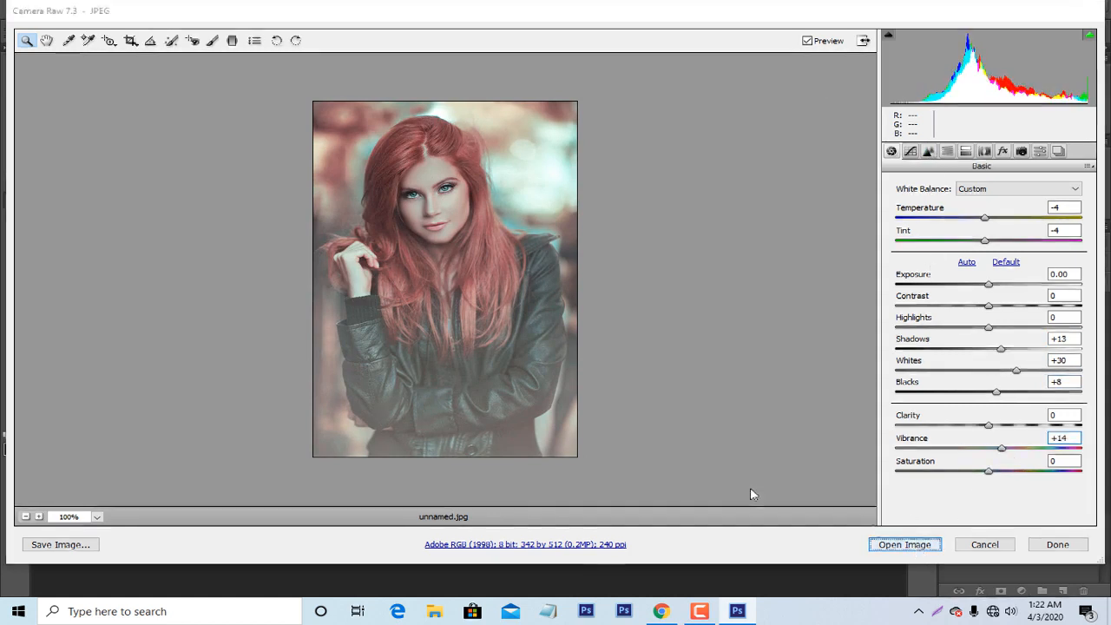
click(380, 220)
click(445, 277)
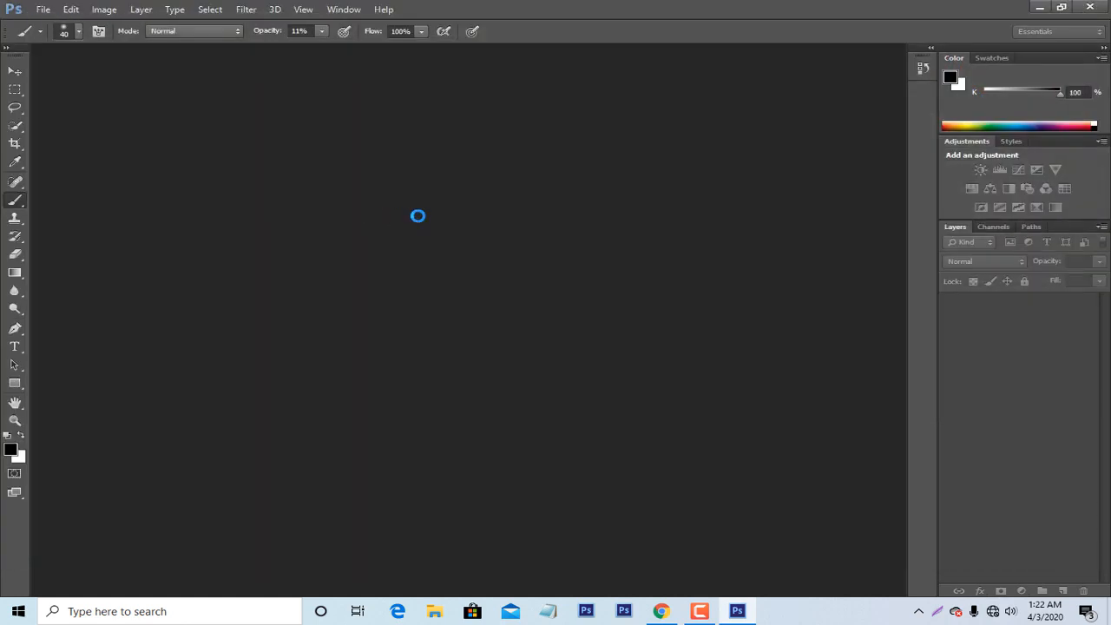
click(246, 9)
click(318, 102)
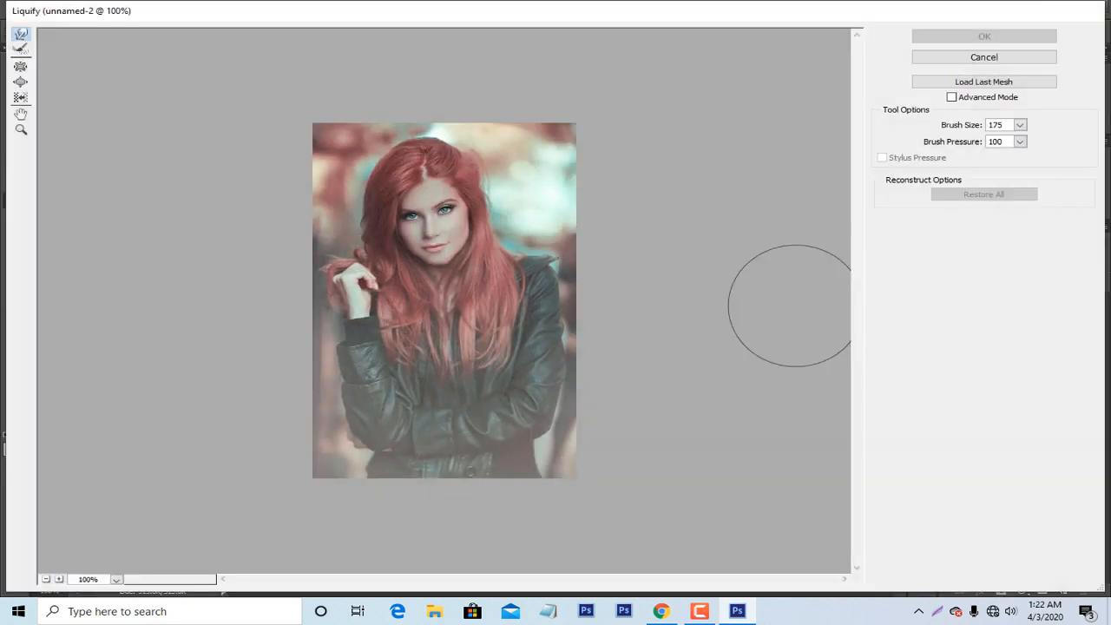
click(986, 59)
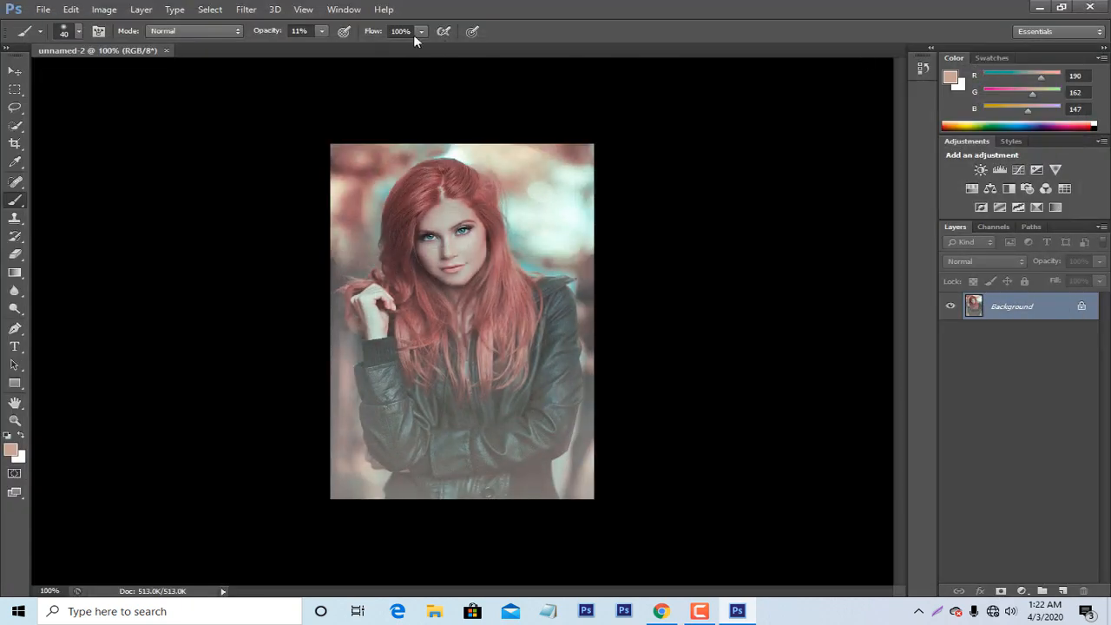
- Reshape the hair beside the woman's head in Liquify with a Forward Warp brush of size 90 to 100, and apply it
click(246, 9)
click(306, 103)
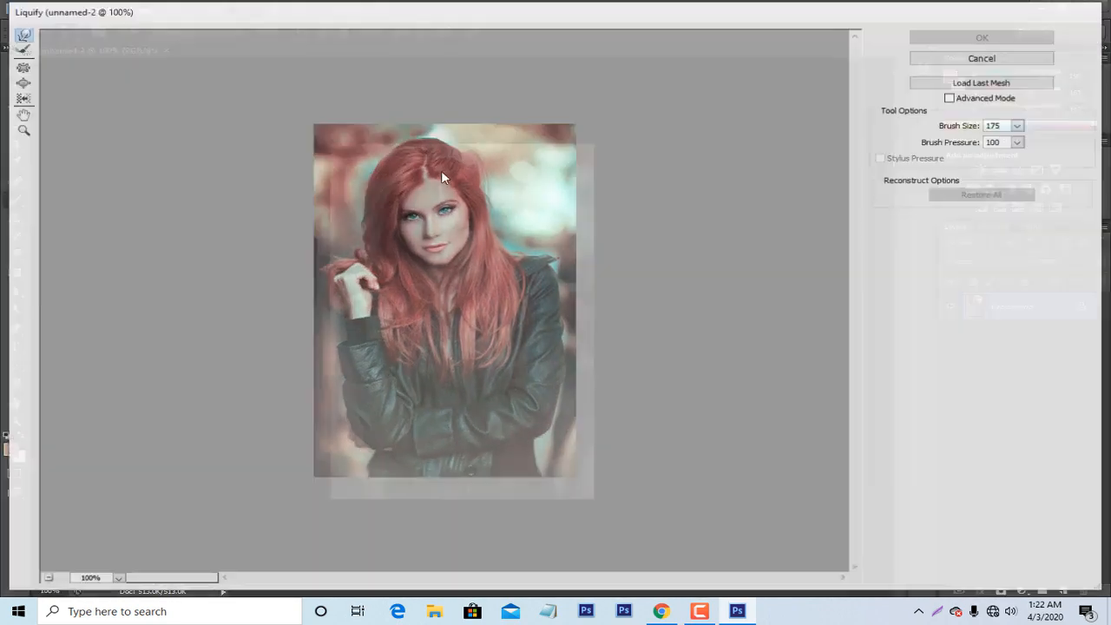
key(bracketleft)
key(bracketleft)
key(bracketleft)
key(bracketleft)
key(bracketleft)
key(bracketleft)
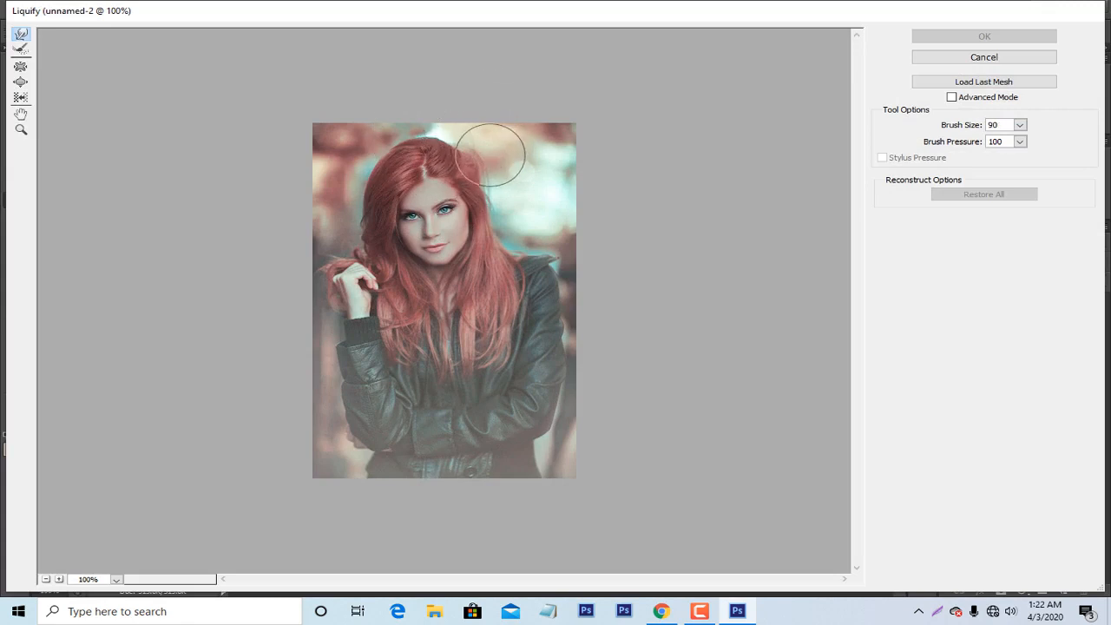
drag(484, 157, 714, 79)
key(bracketright)
key(bracketright)
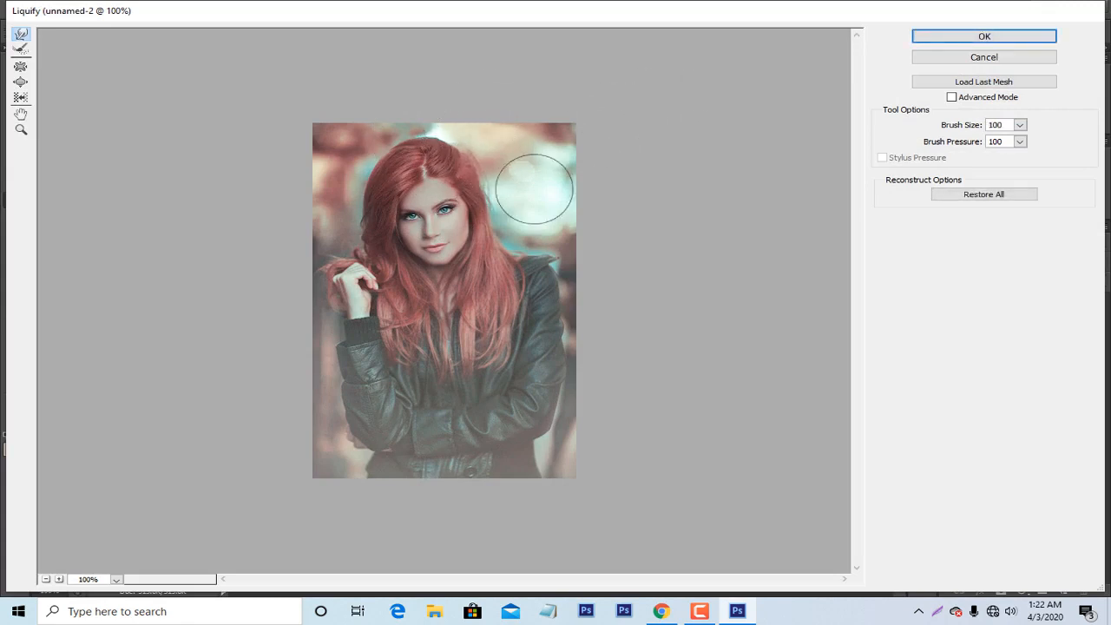
click(985, 36)
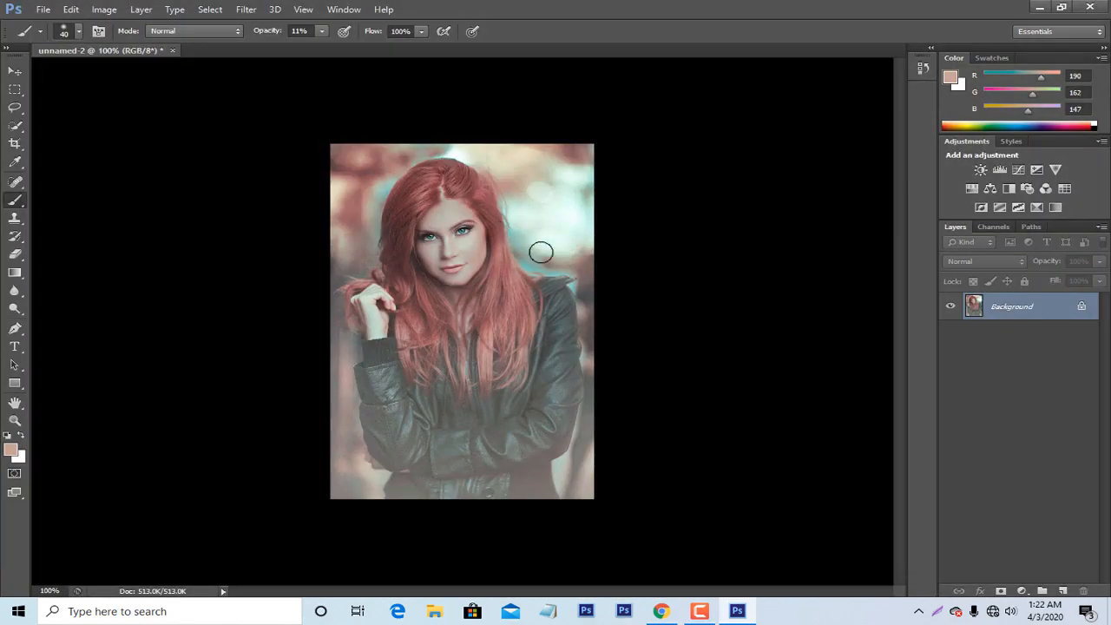